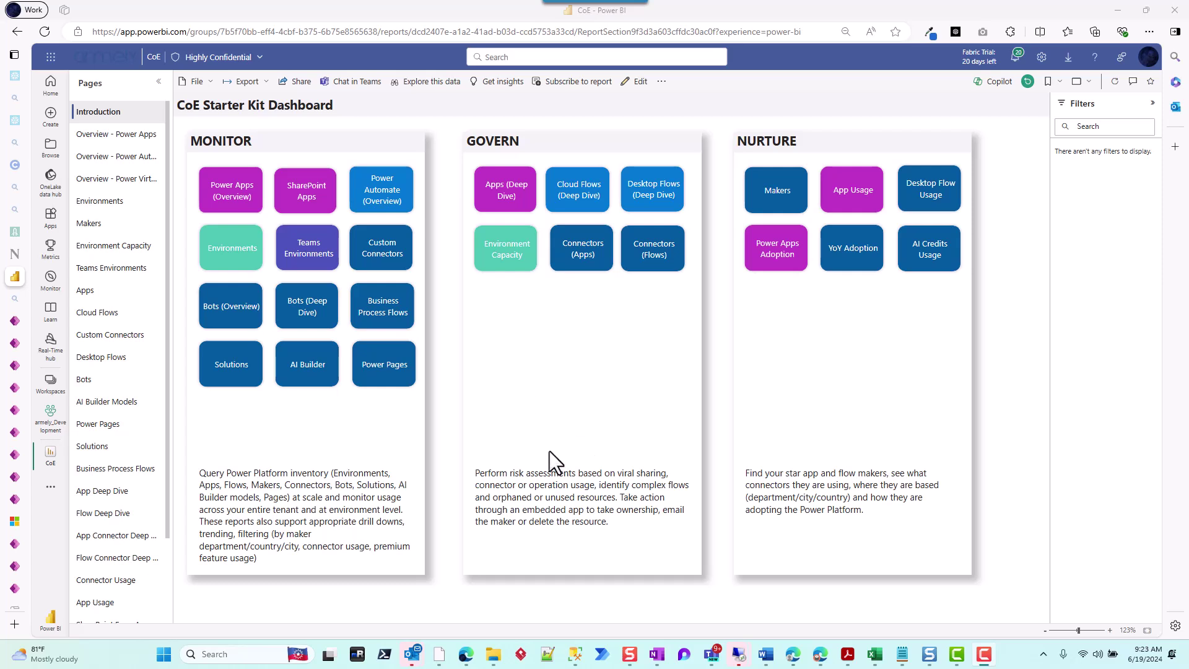
- Go from the Introduction page to the Overview - Power Apps page showing 372 apps
{"action": "left_click", "coordinate": [240, 197]}
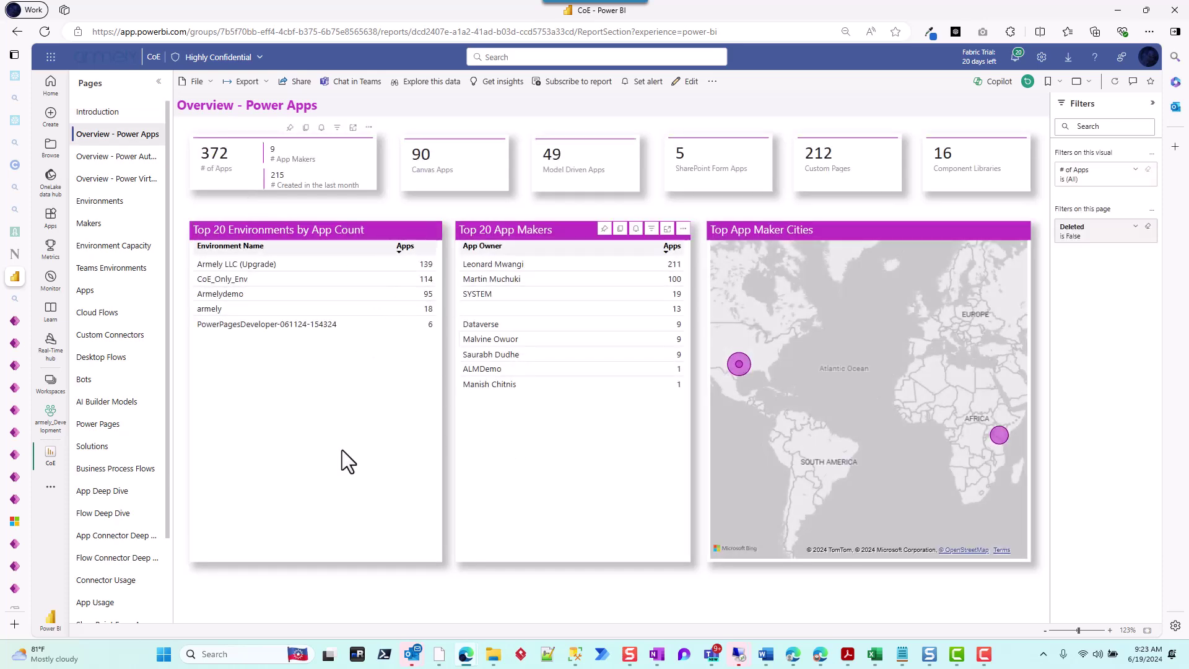
- On the App Deep Dive page, bring up Drill through options for the iPhoneTest app row
{"action": "left_click", "coordinate": [96, 491]}
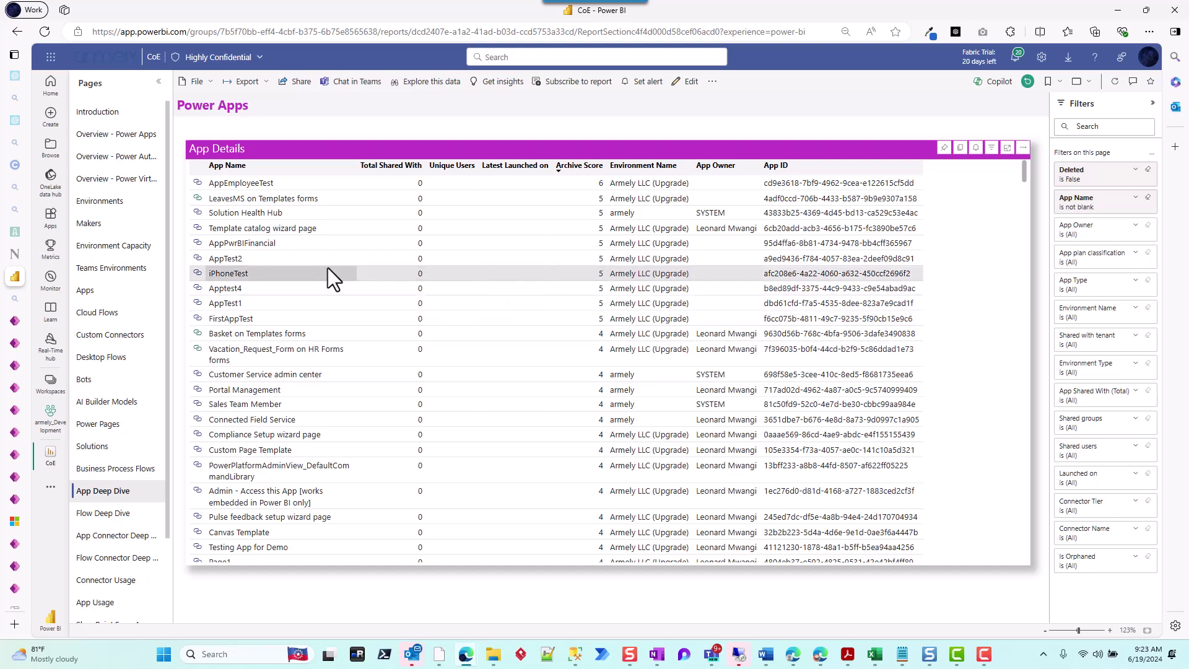
{"action": "right_click", "coordinate": [240, 275]}
{"action": "mouse_move", "coordinate": [292, 366]}
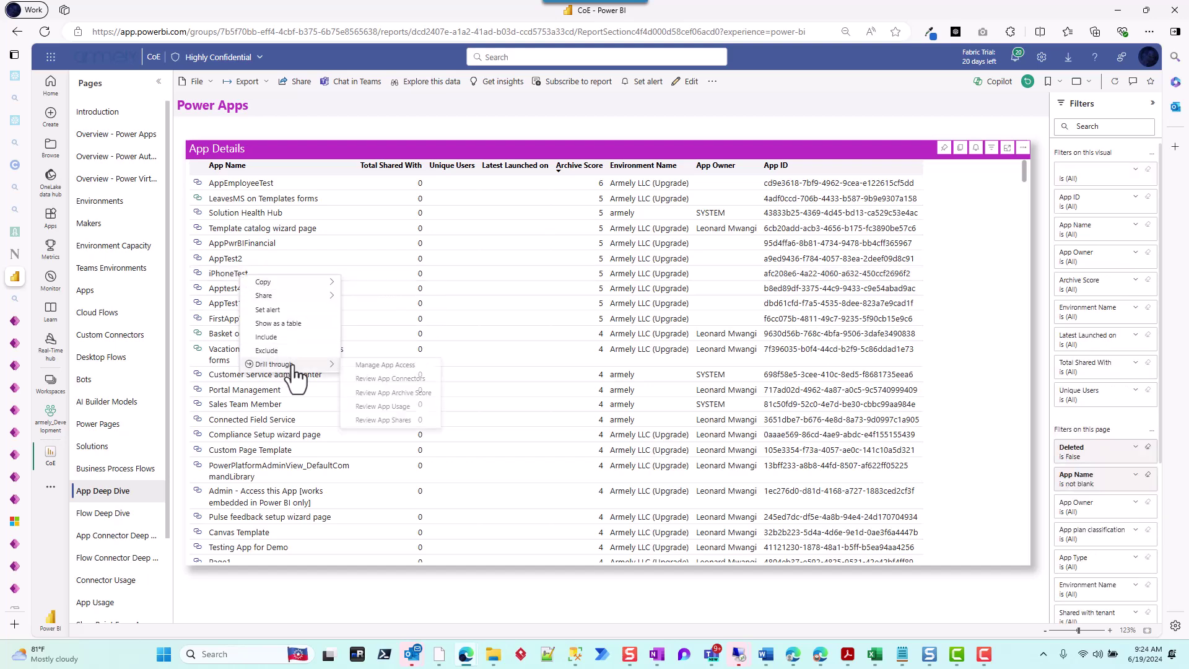
- Drill through to Manage App Access for iPhoneTest and select the missing environment ID in the error details
{"action": "left_click", "coordinate": [394, 369]}
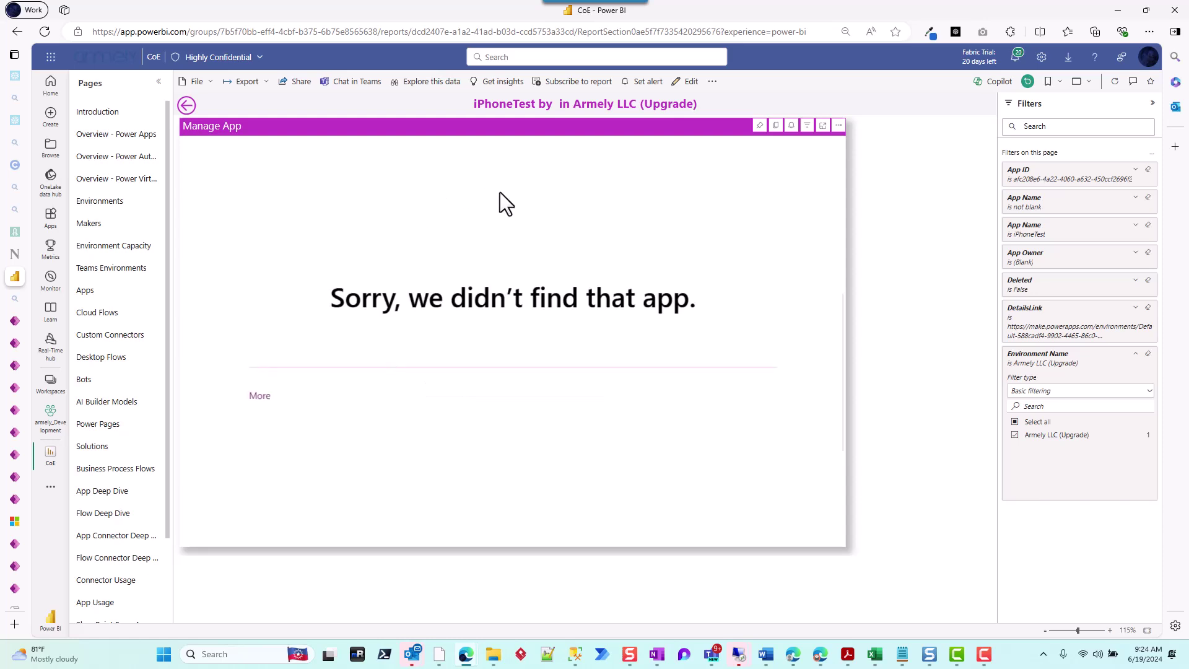
{"action": "left_click", "coordinate": [259, 397]}
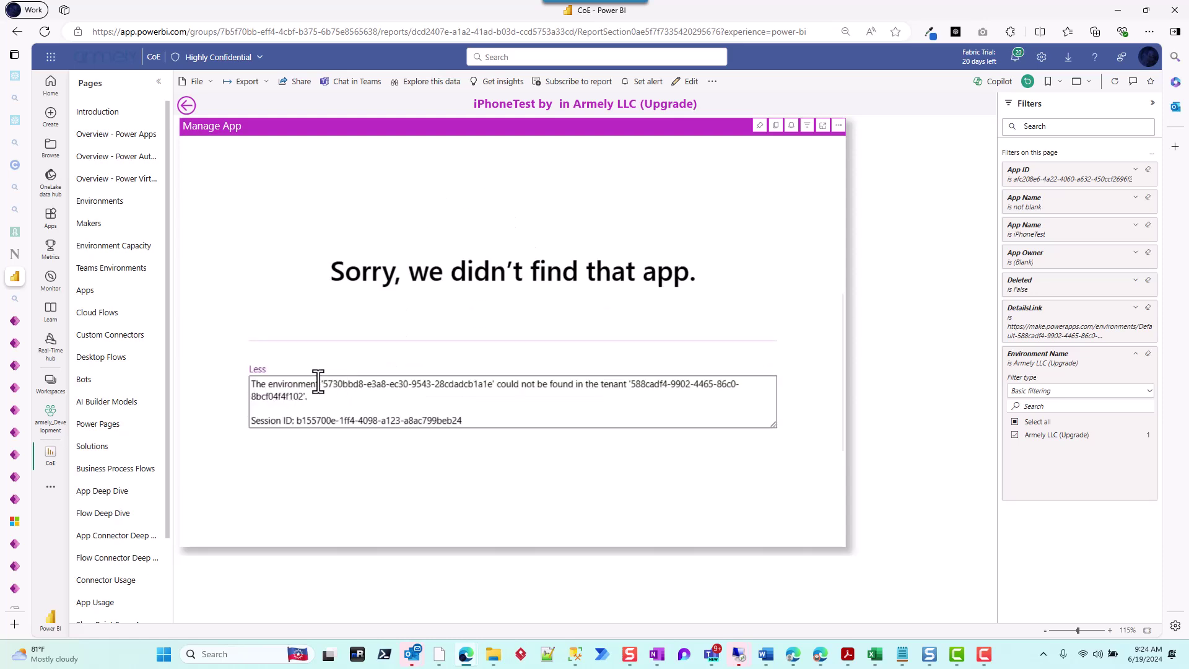
{"action": "left_click_drag", "start_coordinate": [323, 385], "coordinate": [493, 390]}
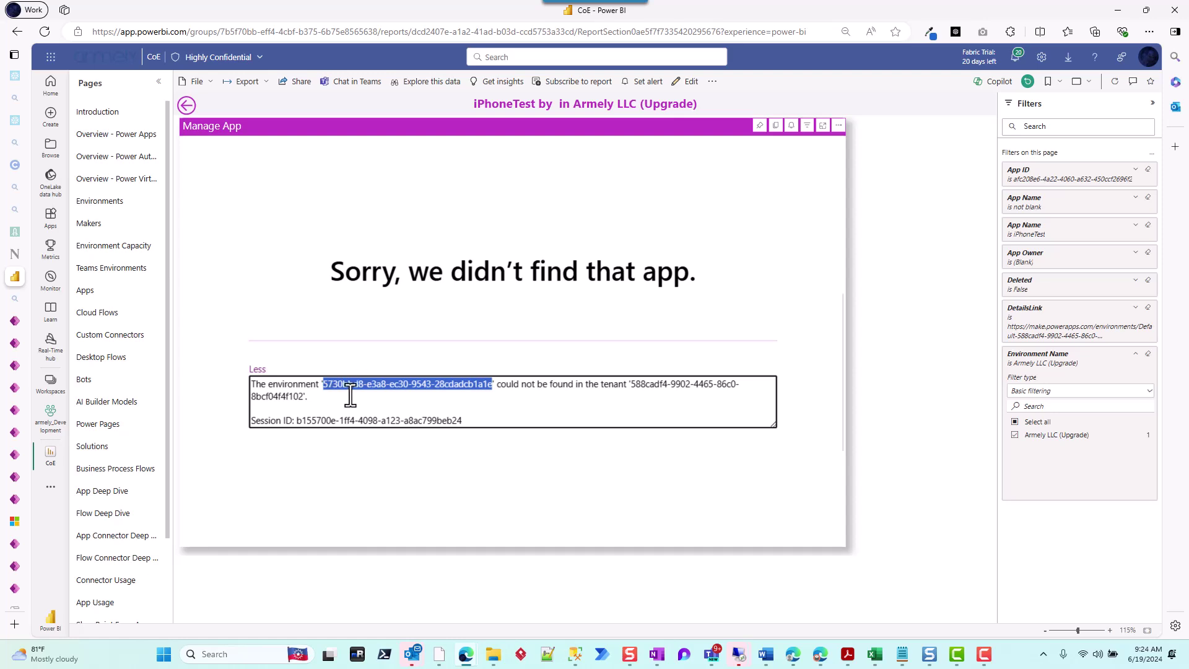
{"action": "left_click", "coordinate": [399, 403]}
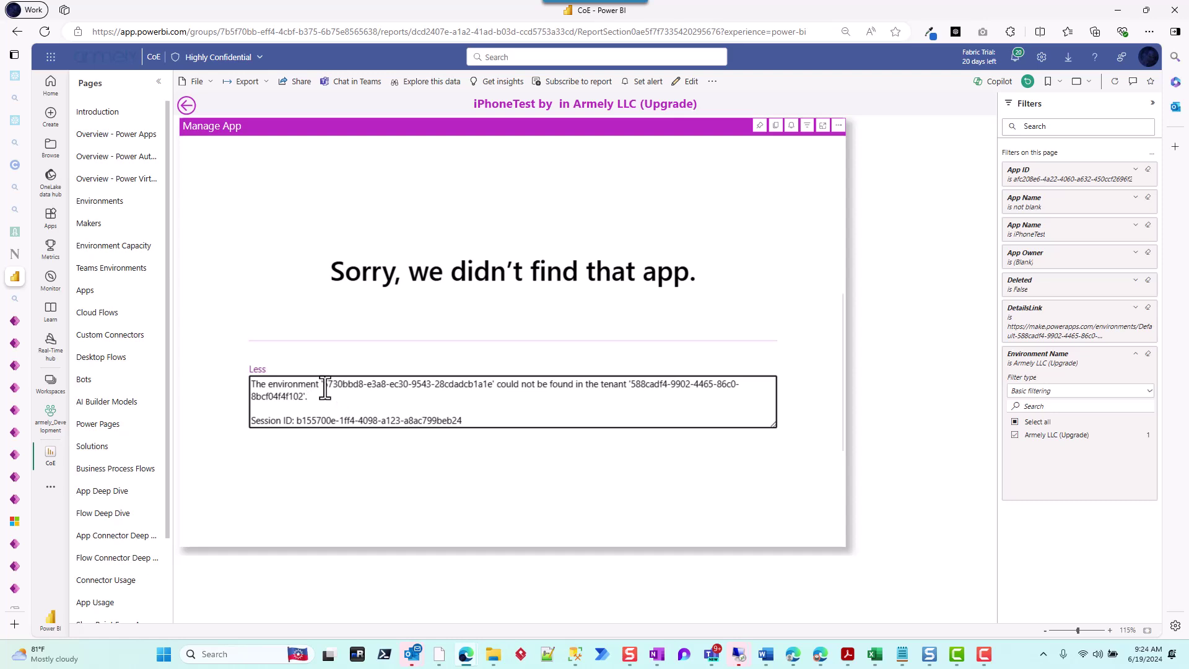
{"action": "left_click_drag", "start_coordinate": [323, 385], "coordinate": [492, 384]}
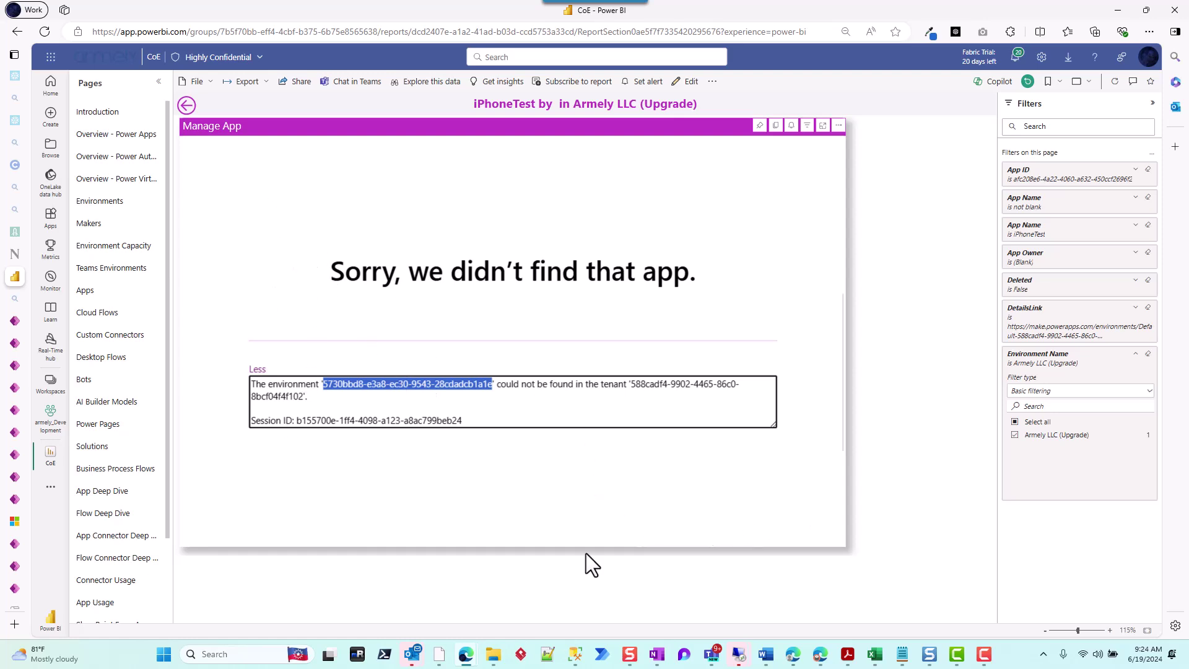
- Bring the CoE report in Power BI Desktop forward, open App Deep Dive, and scroll page tabs right
{"action": "mouse_move", "coordinate": [442, 647]}
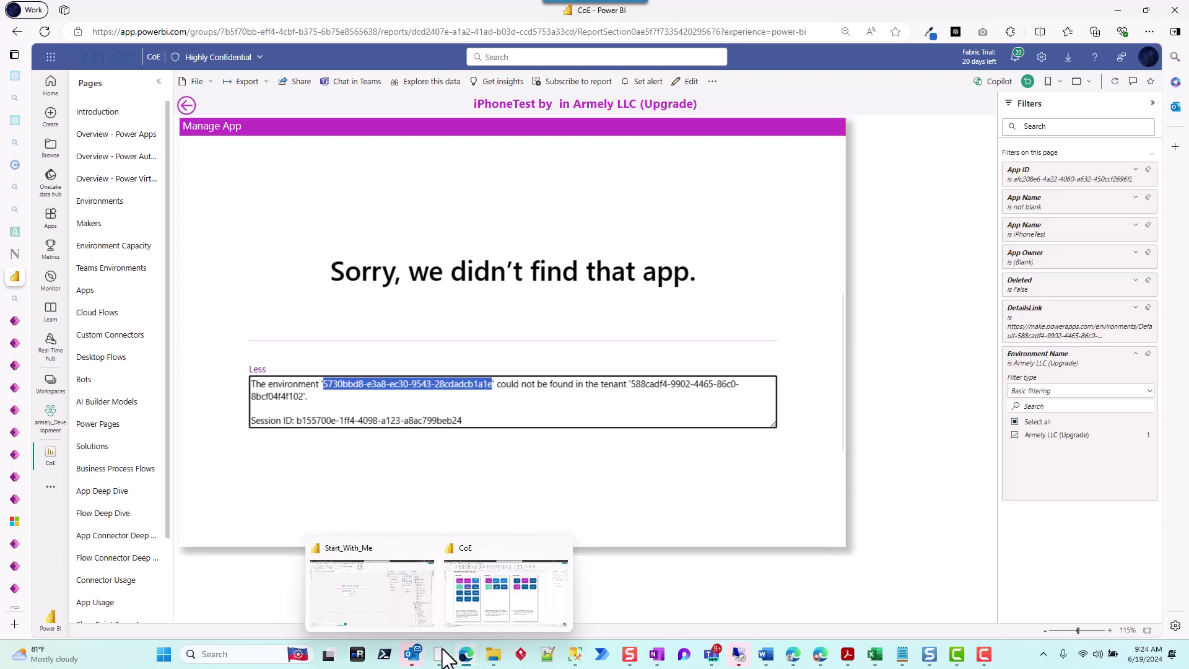
{"action": "left_click", "coordinate": [489, 603]}
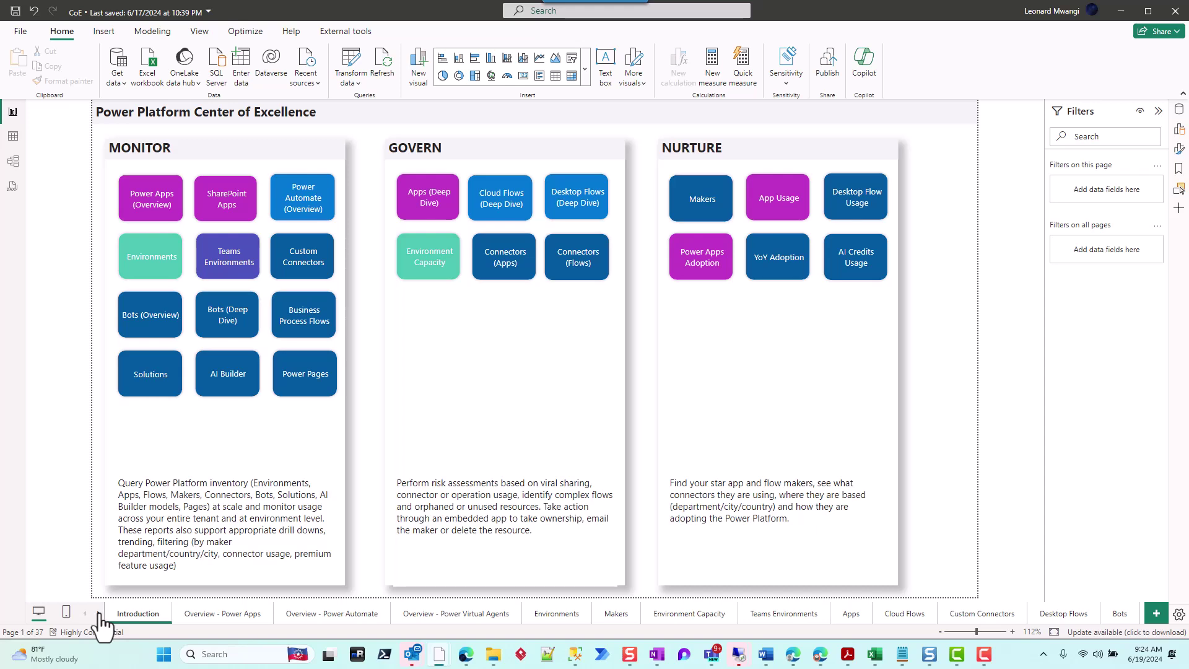
{"action": "scroll", "coordinate": [681, 613], "scroll_direction": "down", "scroll_amount": 3}
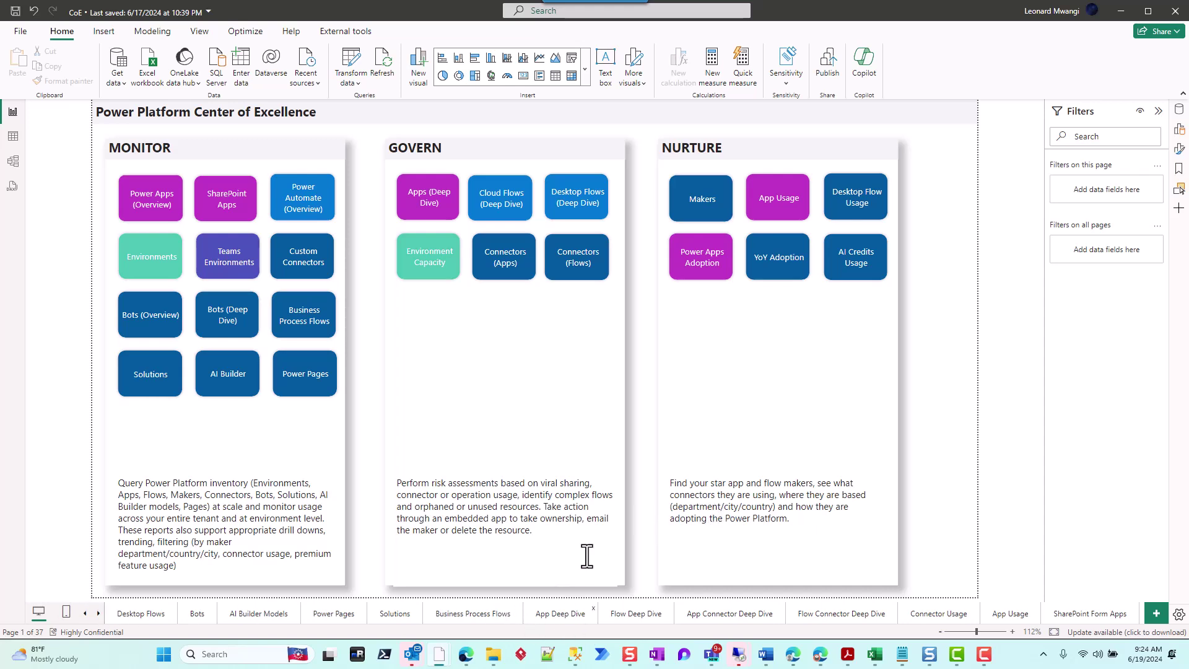
{"action": "left_click", "coordinate": [562, 615]}
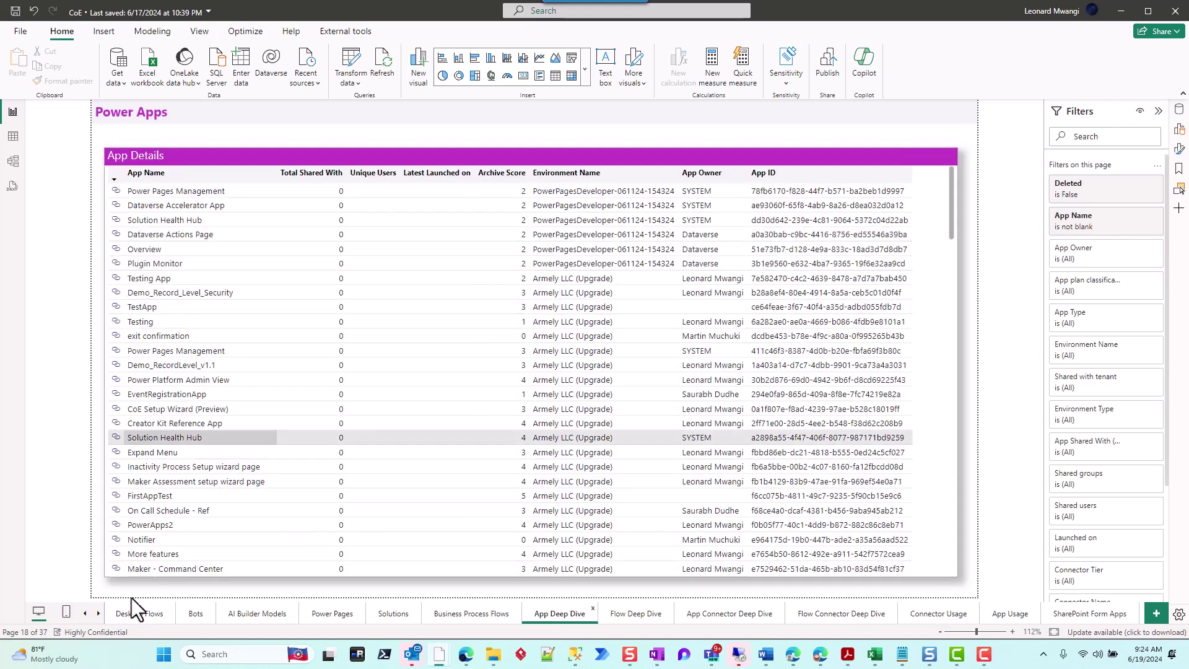
{"action": "left_click", "coordinate": [99, 613]}
{"action": "left_click", "coordinate": [99, 613]}
{"action": "left_click", "coordinate": [99, 613]}
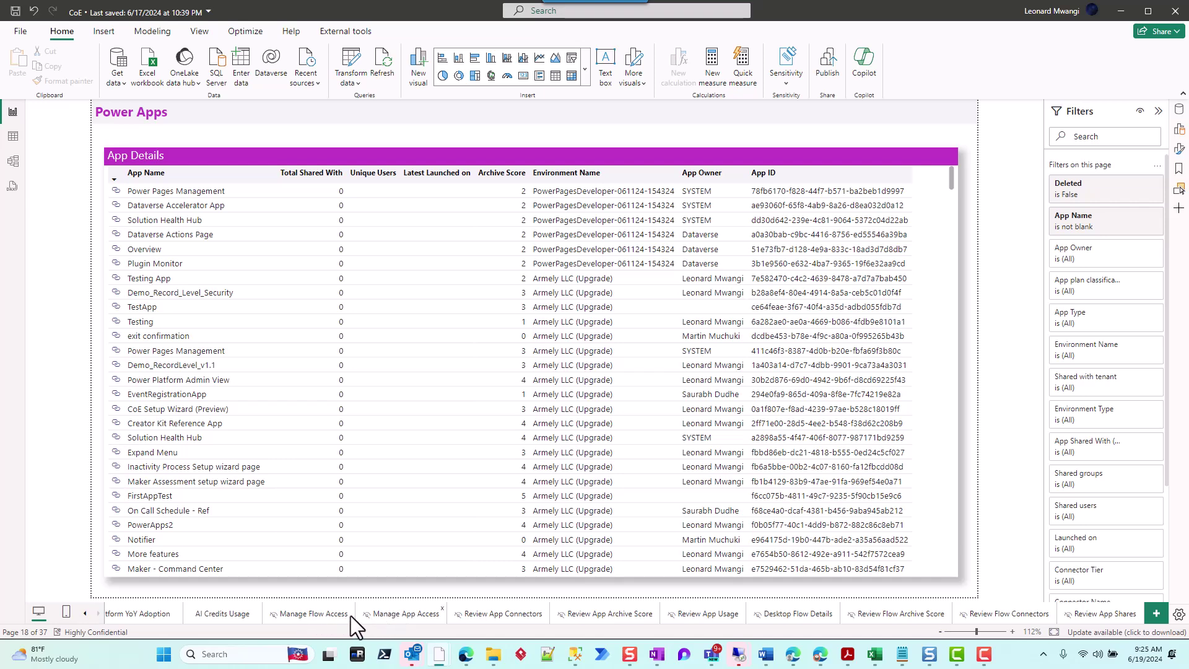
- On Manage App Access, drag the Manage App visual's right edge far left to narrow it
{"action": "left_click", "coordinate": [369, 613]}
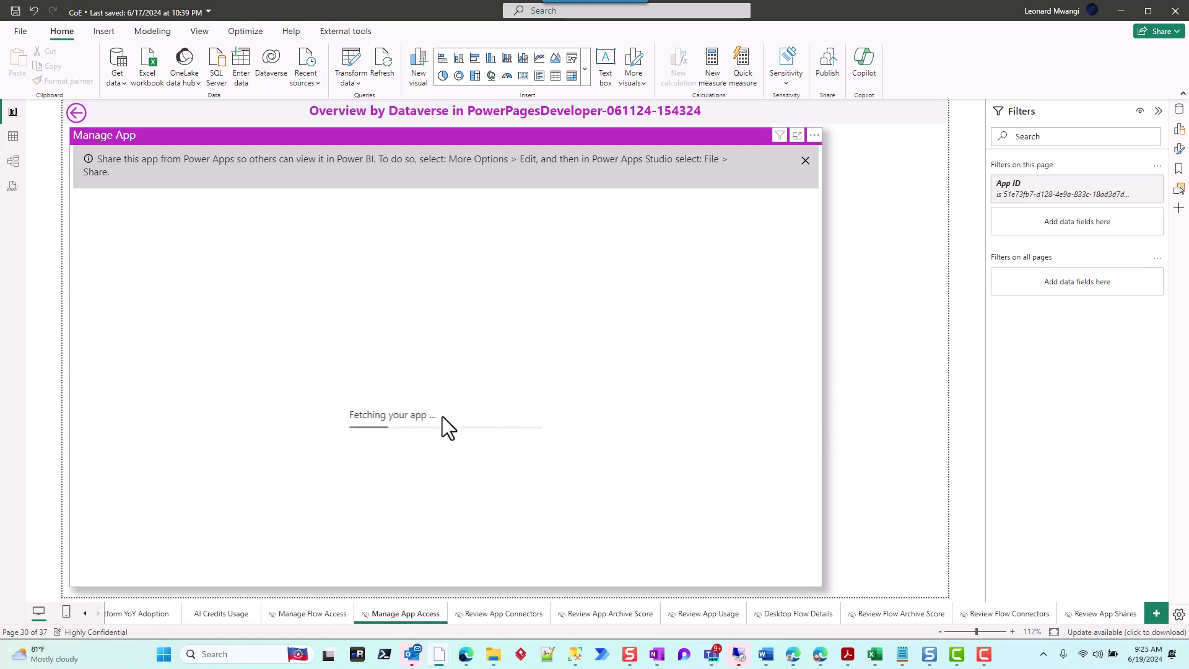
{"action": "left_click", "coordinate": [821, 371]}
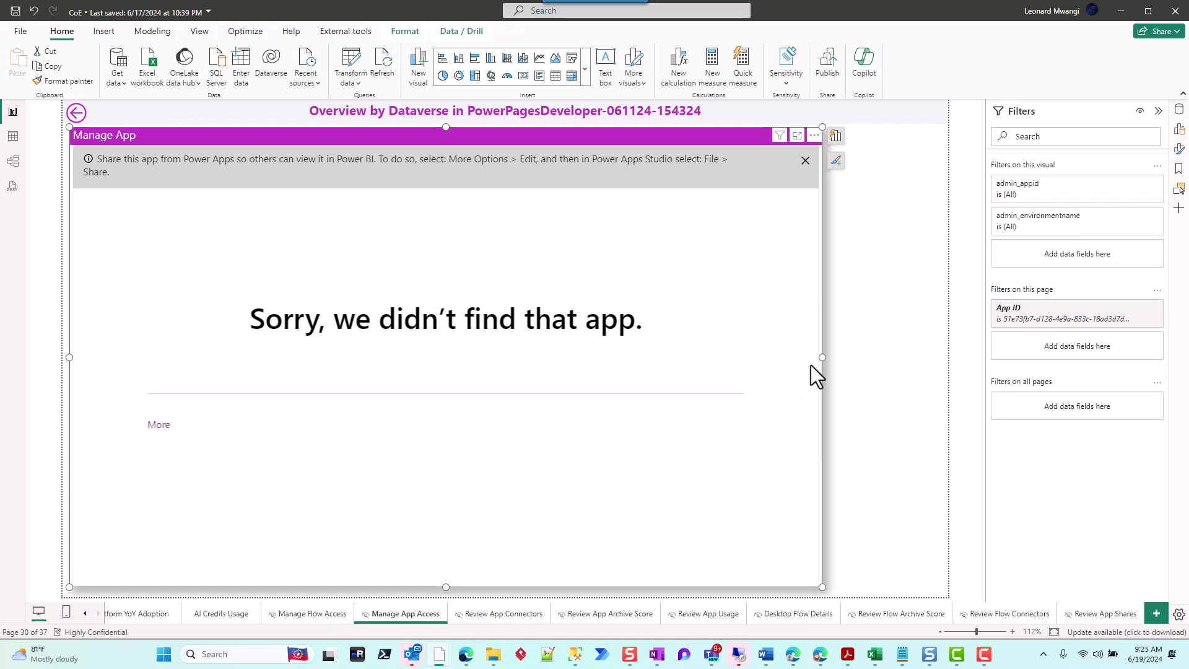
{"action": "left_click_drag", "start_coordinate": [824, 358], "coordinate": [340, 363]}
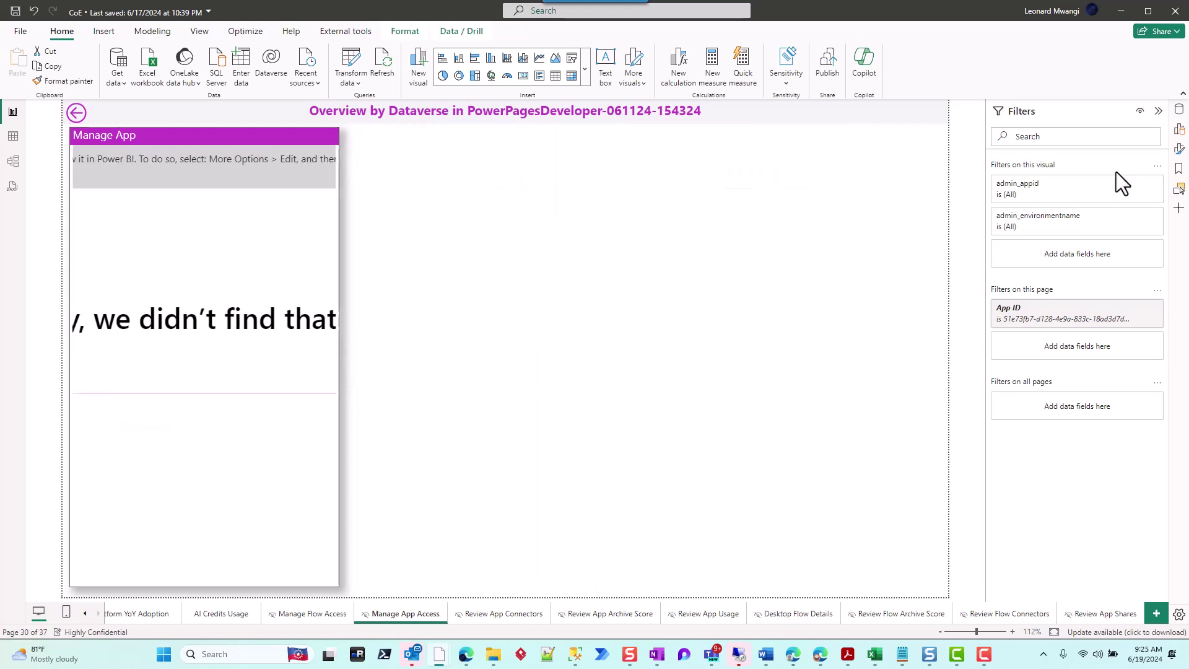
- Show the Data and Build panes and drop a Power Apps for Power BI visual beside the old one
{"action": "left_click", "coordinate": [1179, 112]}
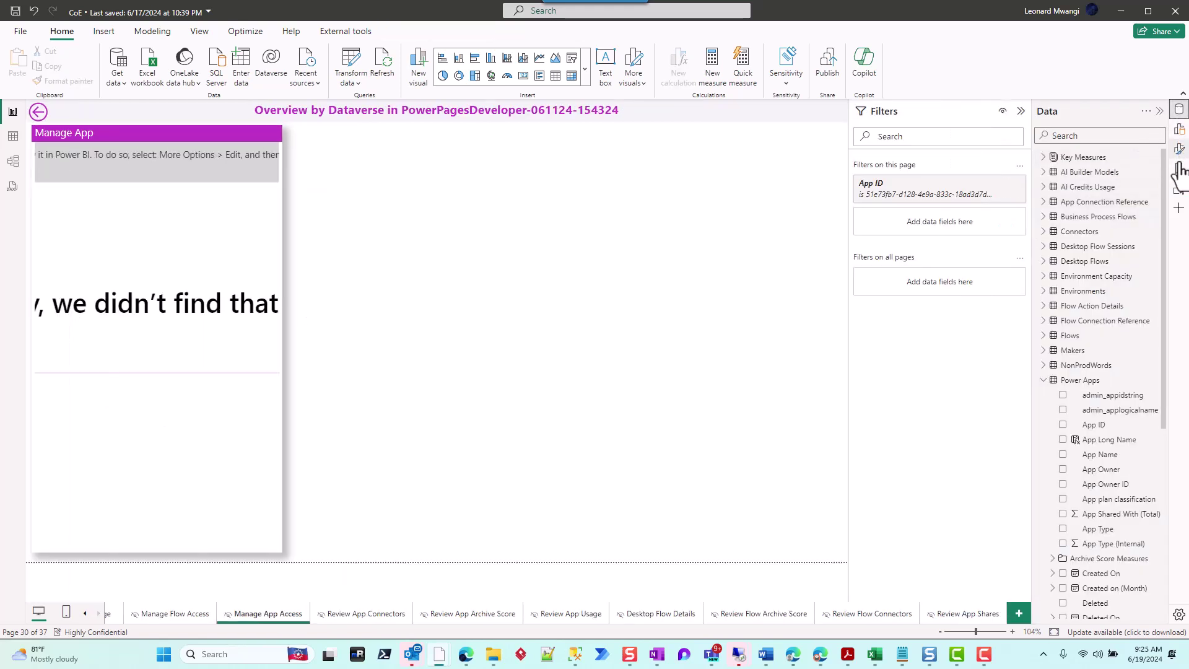
{"action": "left_click", "coordinate": [1179, 129]}
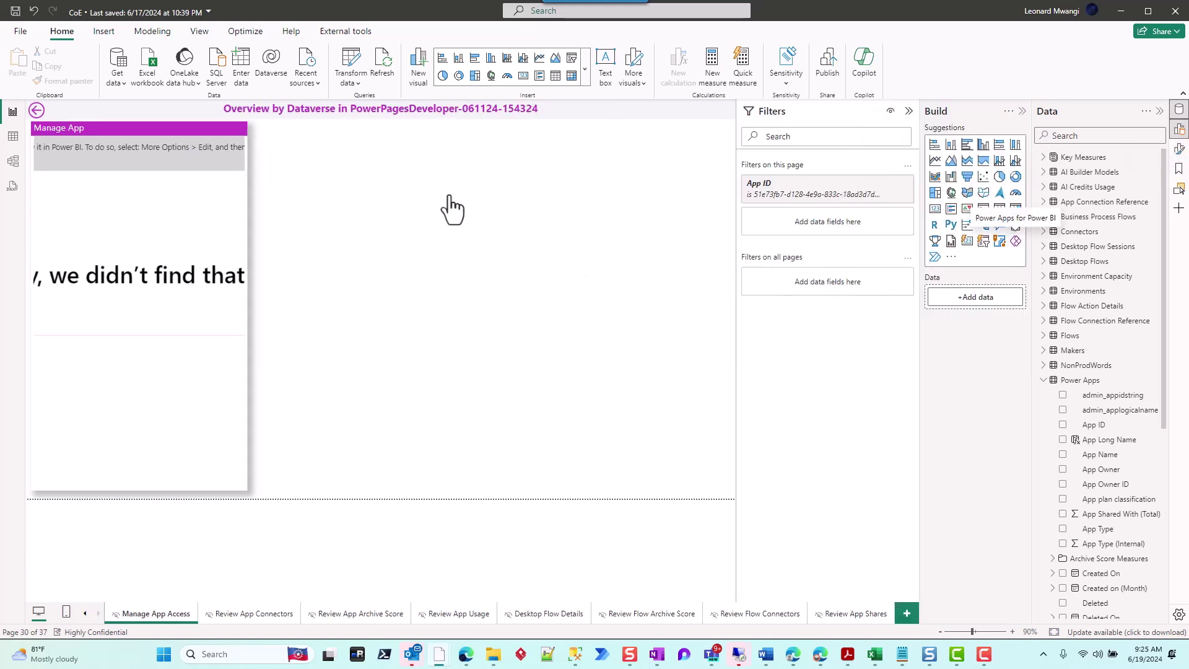
{"action": "left_click_drag", "start_coordinate": [450, 195], "coordinate": [450, 196]}
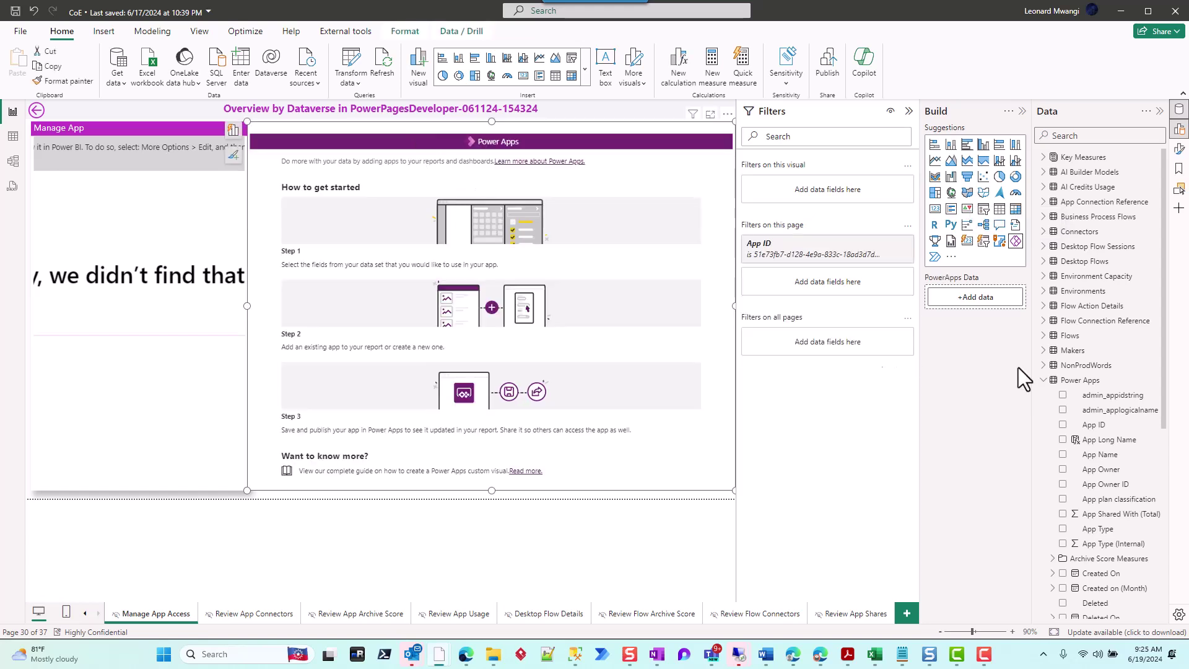
{"action": "scroll", "coordinate": [1119, 430], "scroll_direction": "down", "scroll_amount": 1}
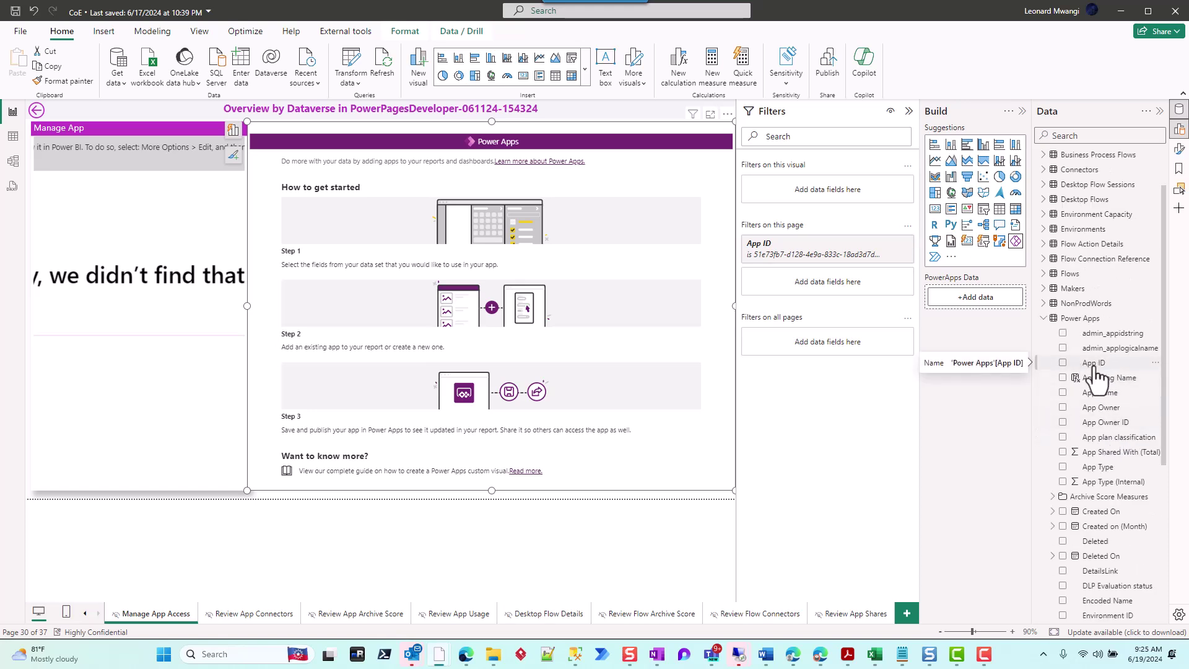
- Add the Power Apps App ID and Environment ID fields to the new visual and open its environment list
{"action": "left_click", "coordinate": [1063, 363]}
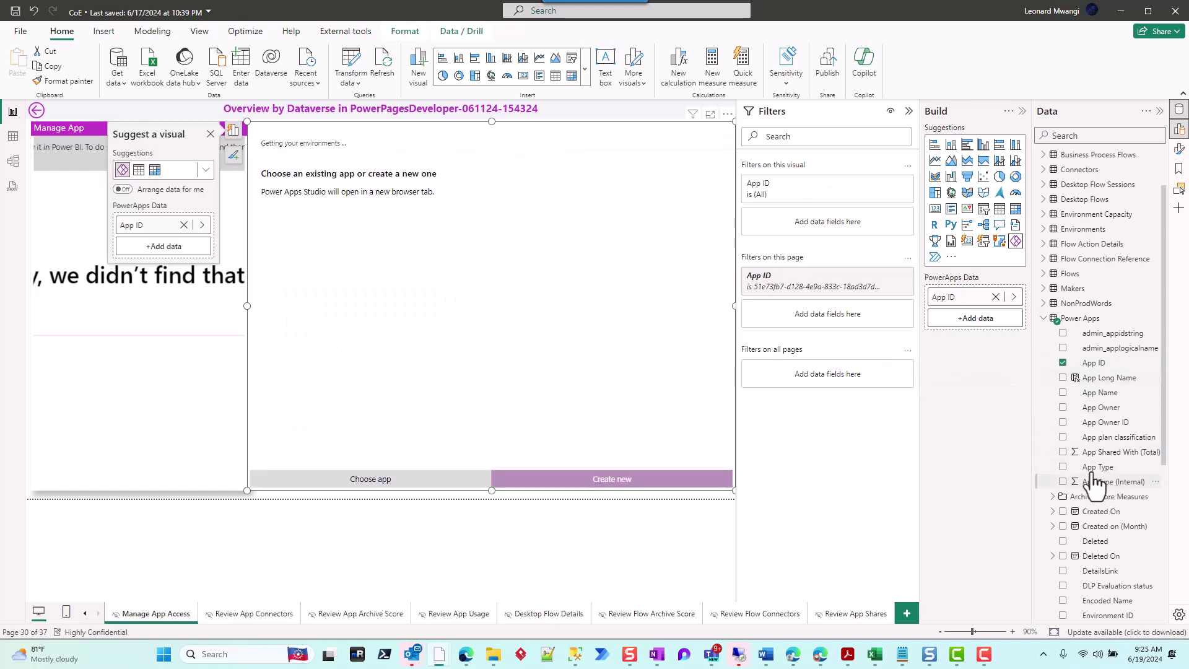
{"action": "scroll", "coordinate": [1105, 489], "scroll_direction": "down", "scroll_amount": 4}
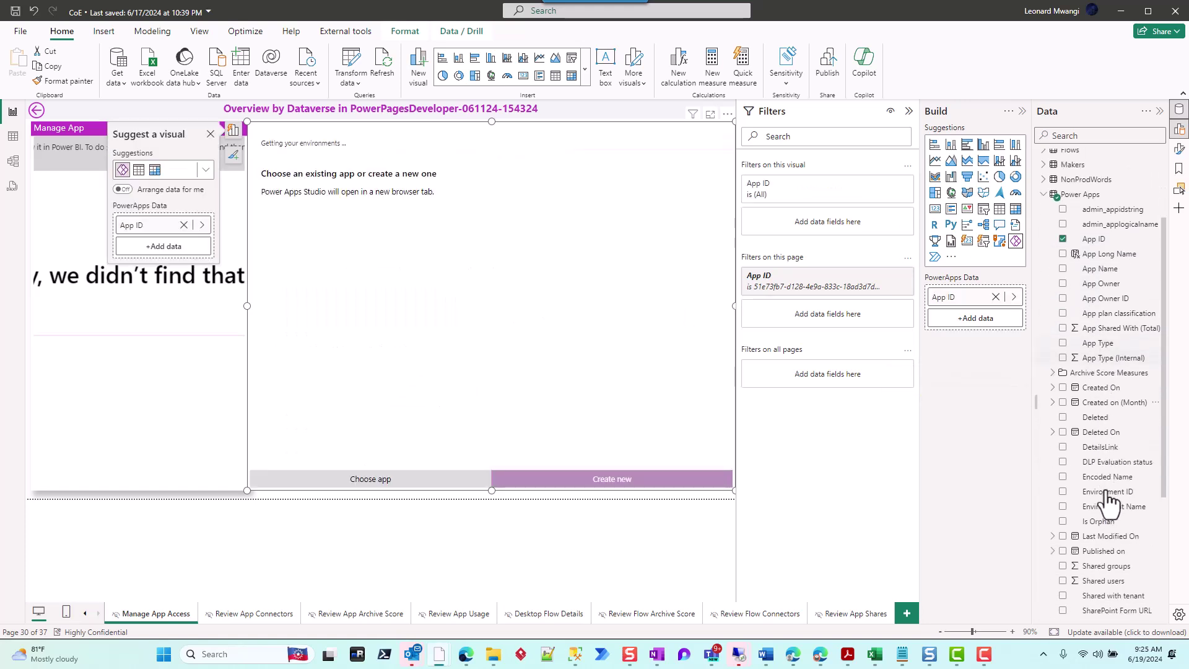
{"action": "left_click", "coordinate": [1063, 492]}
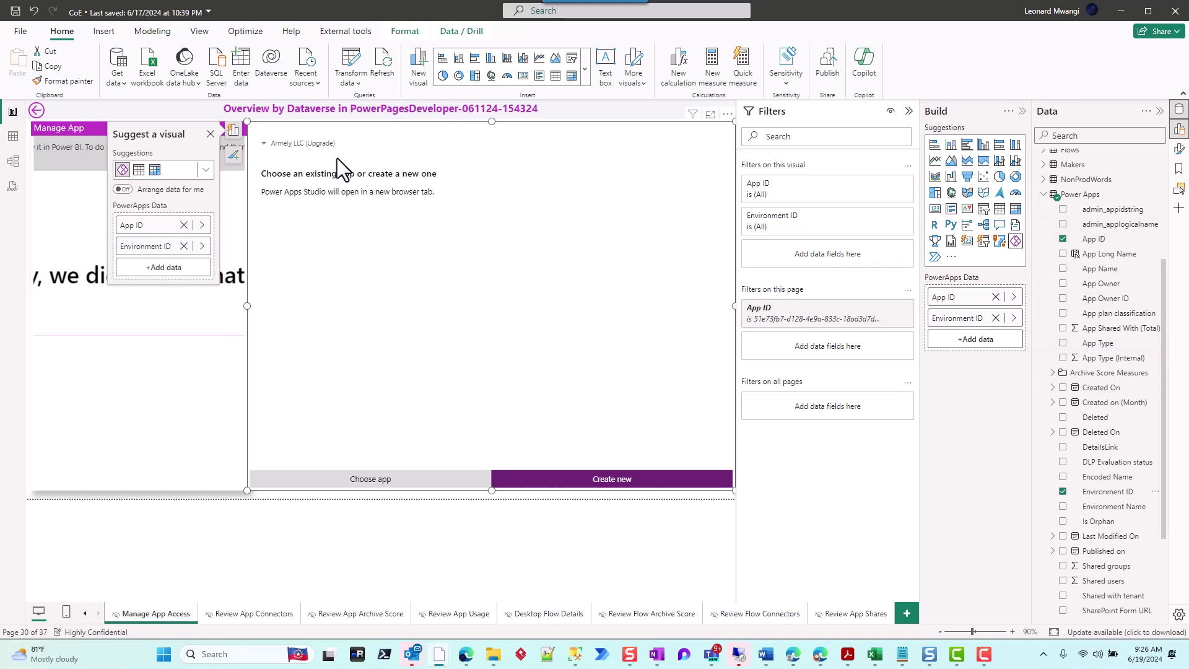
{"action": "left_click", "coordinate": [299, 148]}
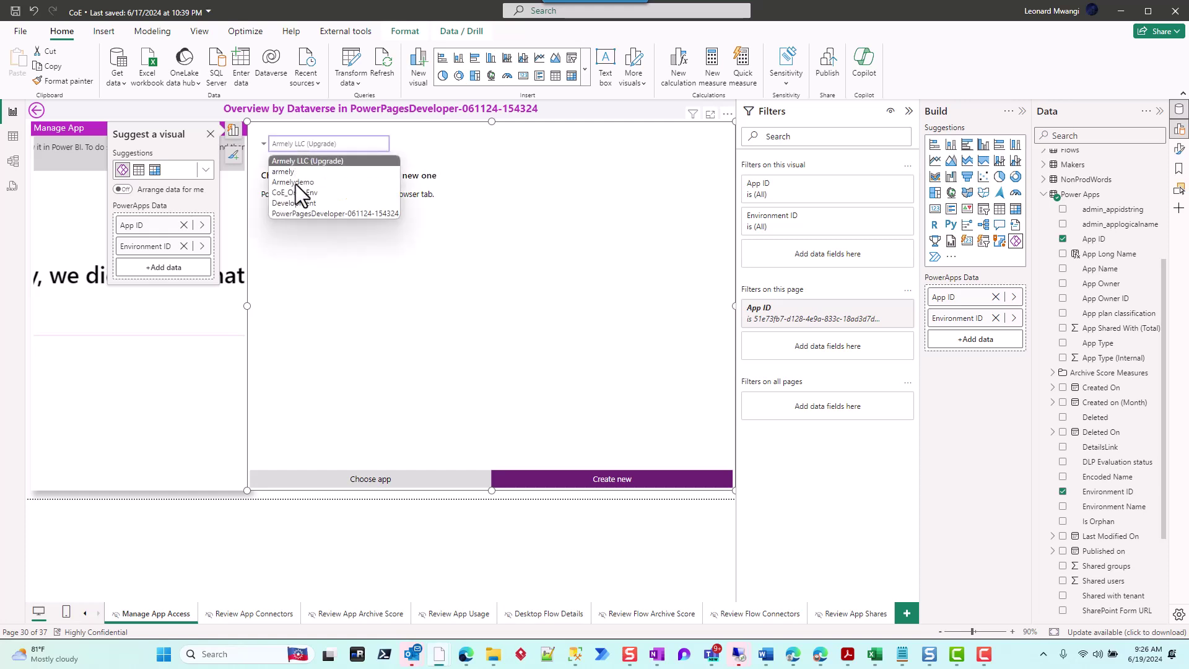
- Choose CoE_Only_Env, search 'access', add the Admin - Access this App app, and skip Studio finishing
{"action": "left_click", "coordinate": [301, 192]}
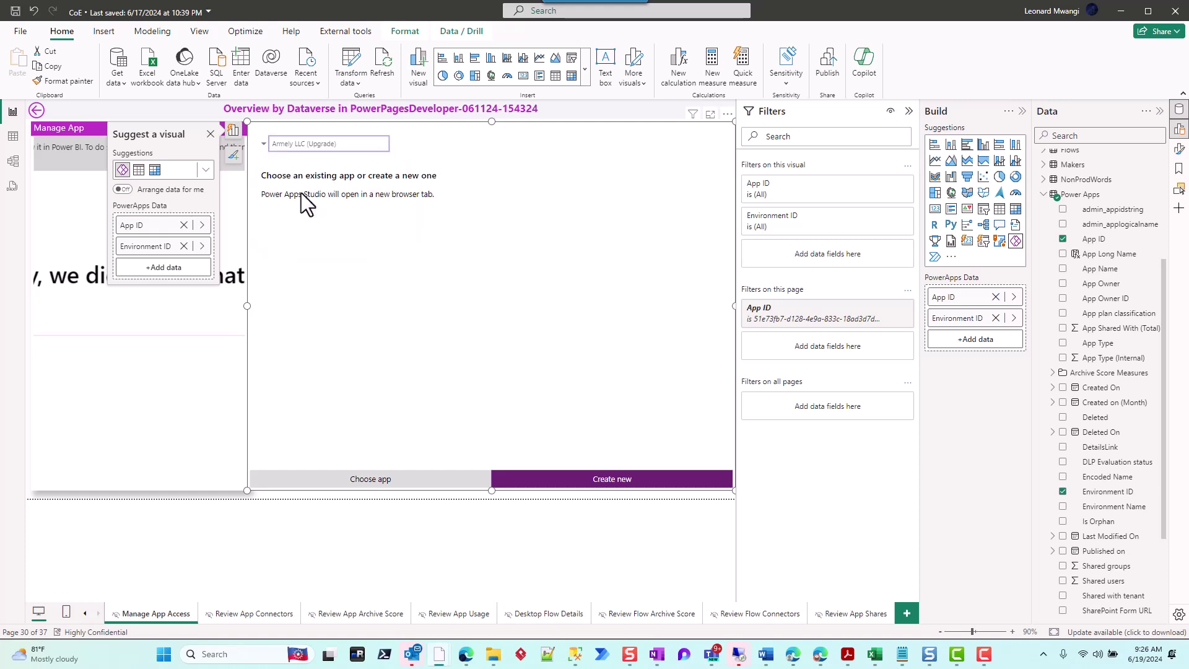
{"action": "left_click", "coordinate": [393, 482]}
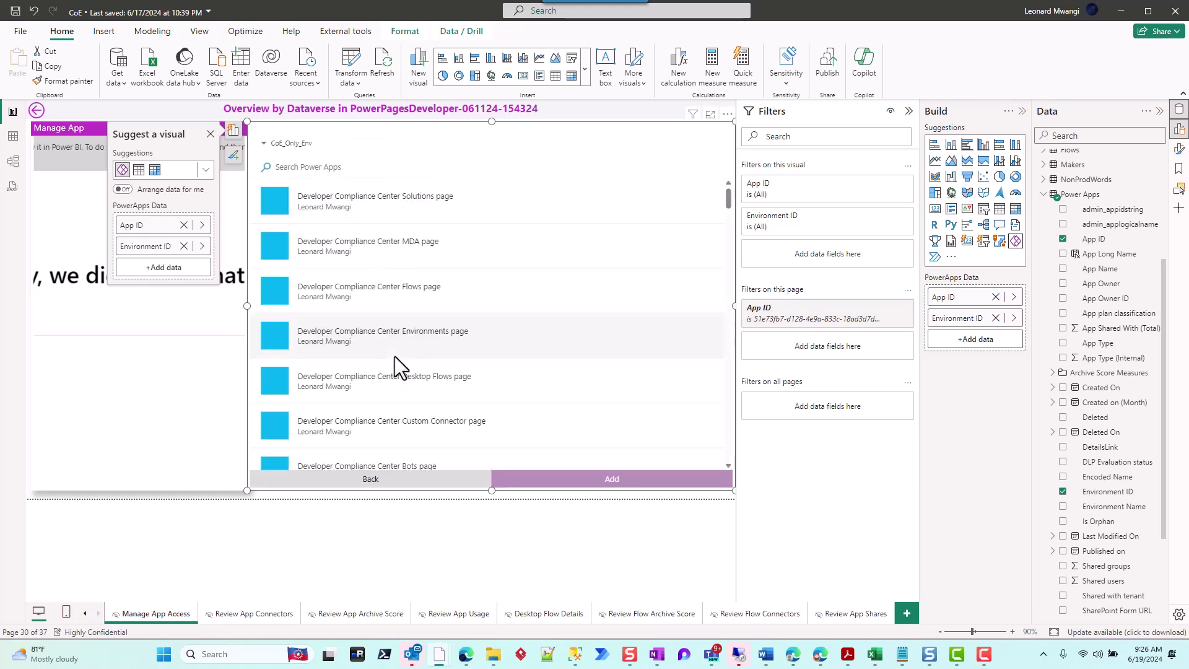
{"action": "left_click", "coordinate": [291, 167]}
{"action": "type", "text": "access"}
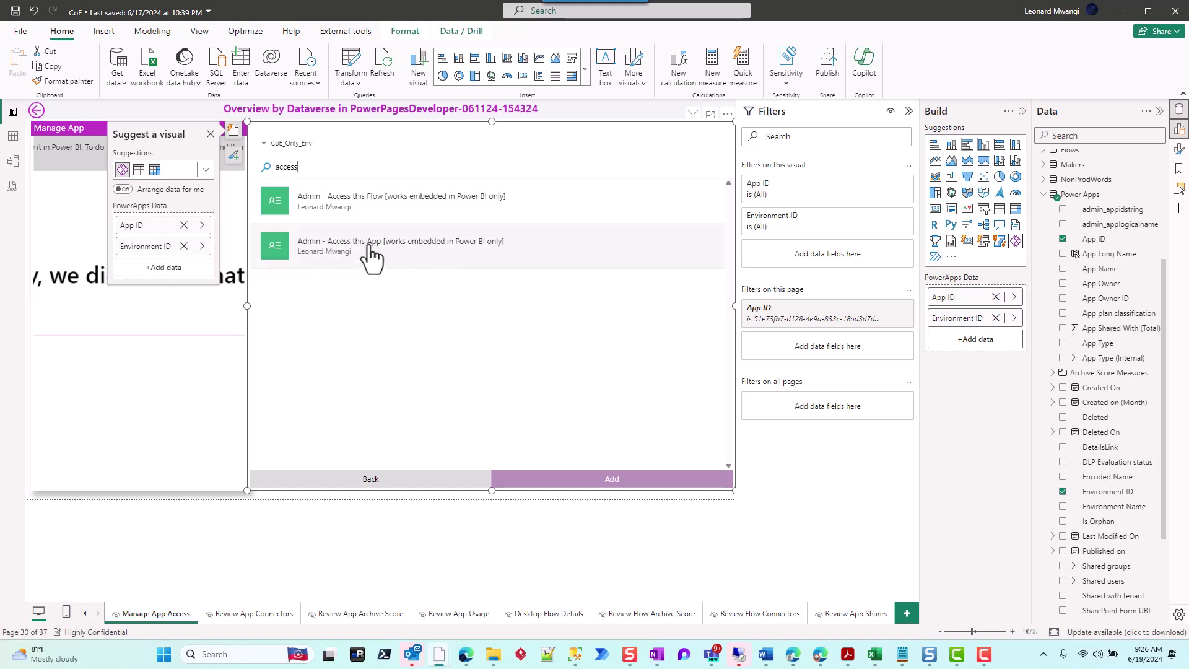
{"action": "left_click", "coordinate": [372, 253]}
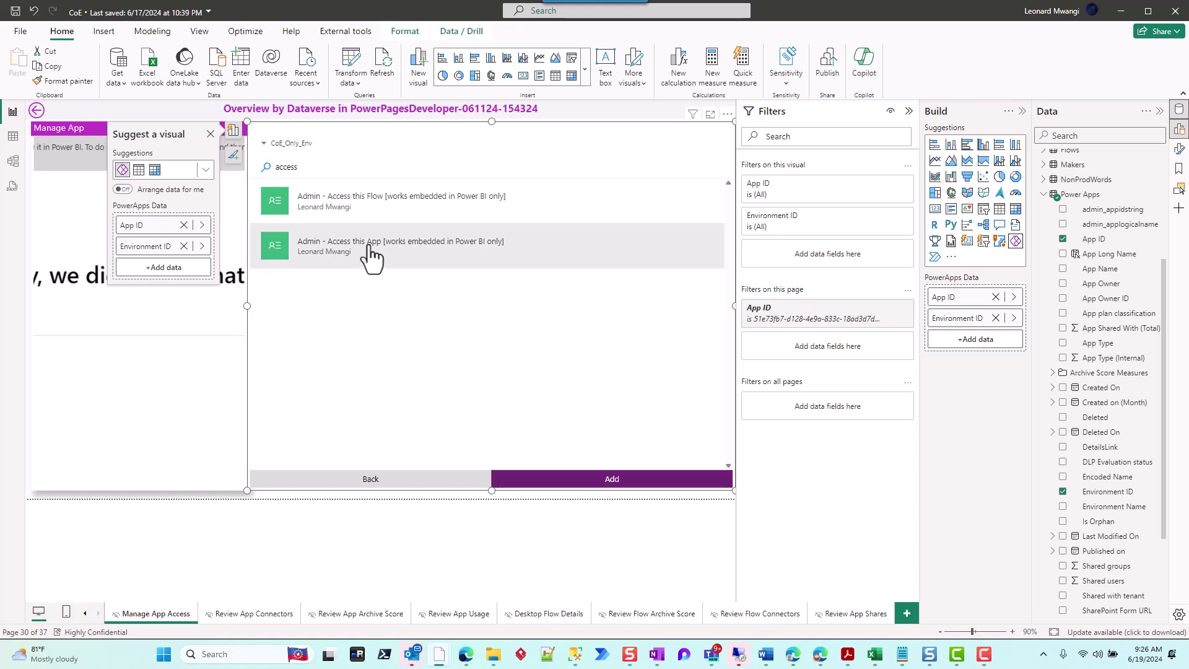
{"action": "left_click", "coordinate": [610, 482]}
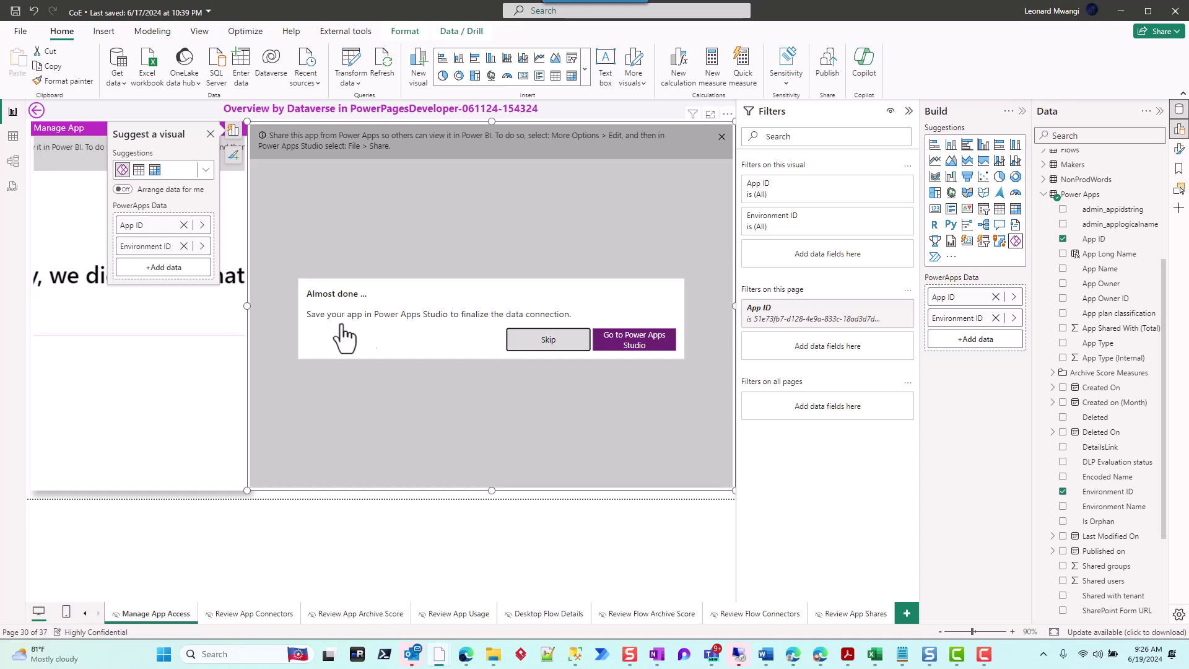
{"action": "left_click", "coordinate": [580, 339]}
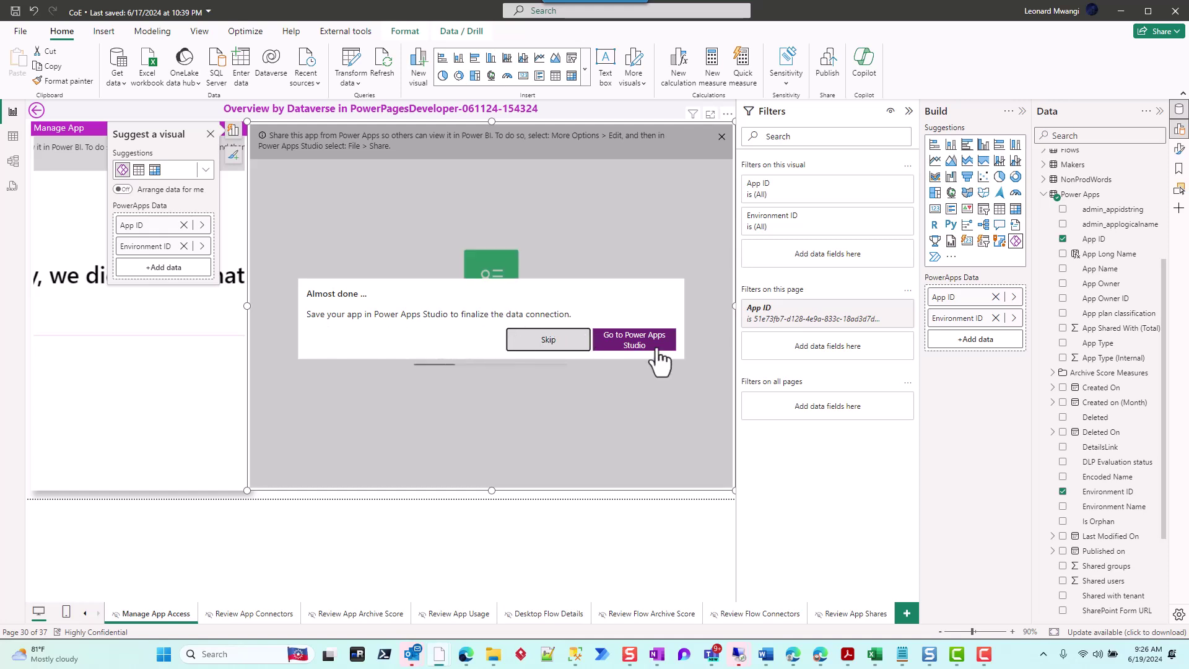
{"action": "left_click", "coordinate": [542, 343]}
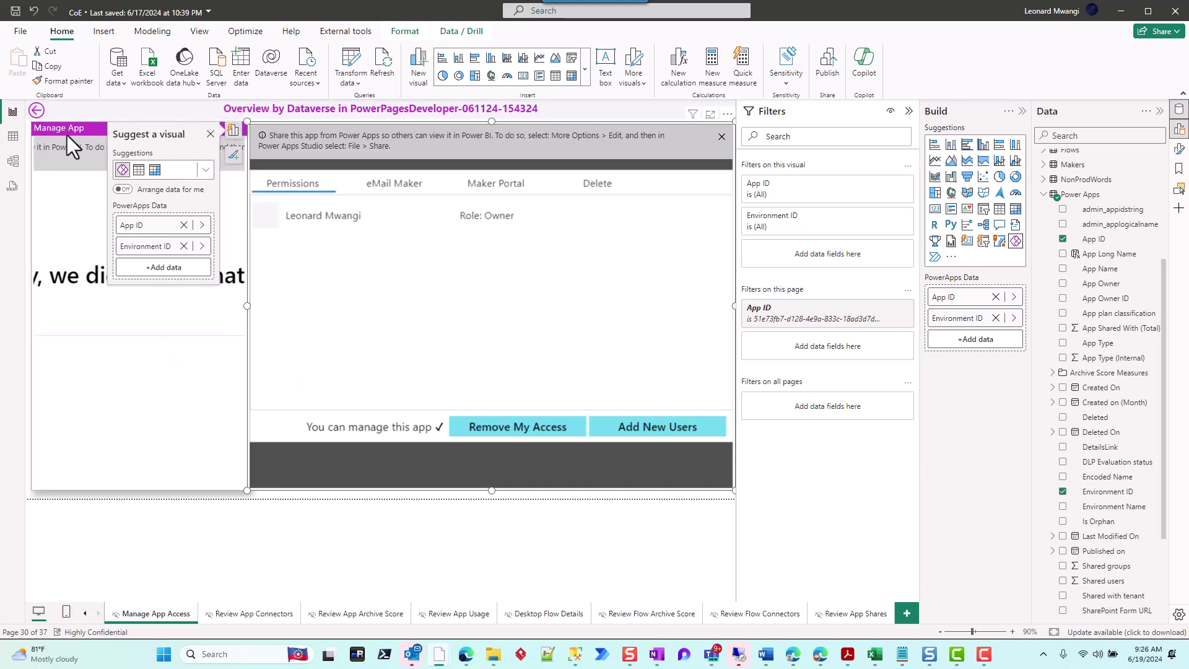
- Close the suggestions pane and remove the old Manage App visual
{"action": "left_click", "coordinate": [211, 136]}
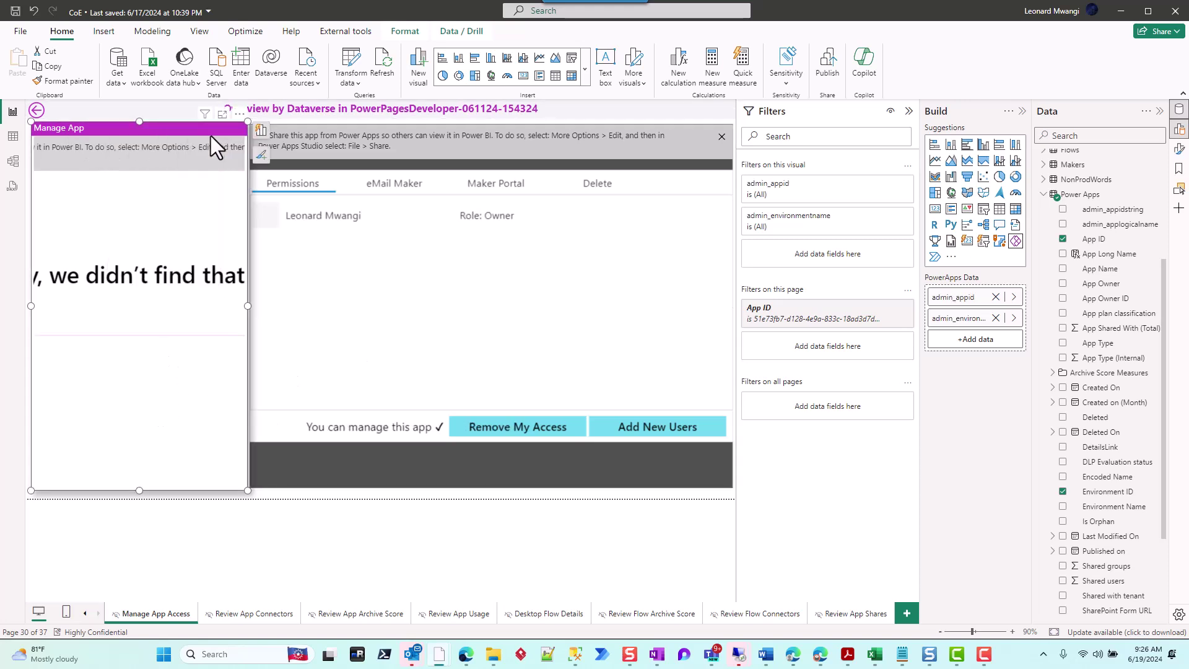
{"action": "left_click", "coordinate": [239, 115]}
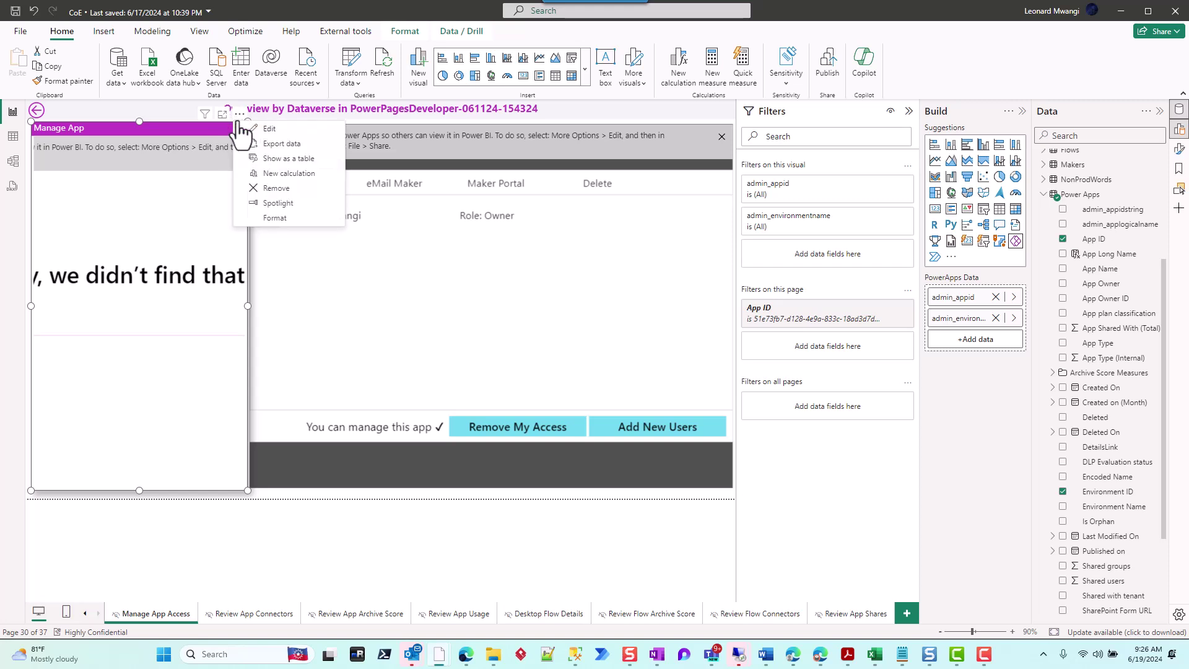
{"action": "left_click", "coordinate": [276, 189]}
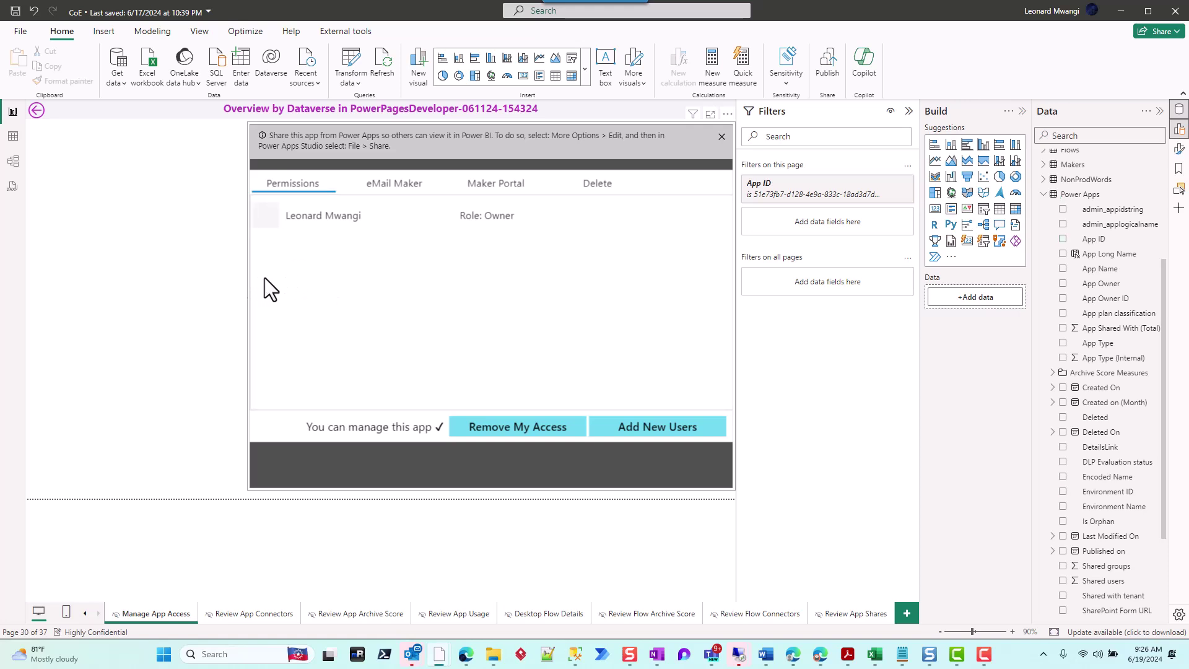
- Widen the embedded Power Apps visual across the page and close its share banner
{"action": "left_click", "coordinate": [313, 138]}
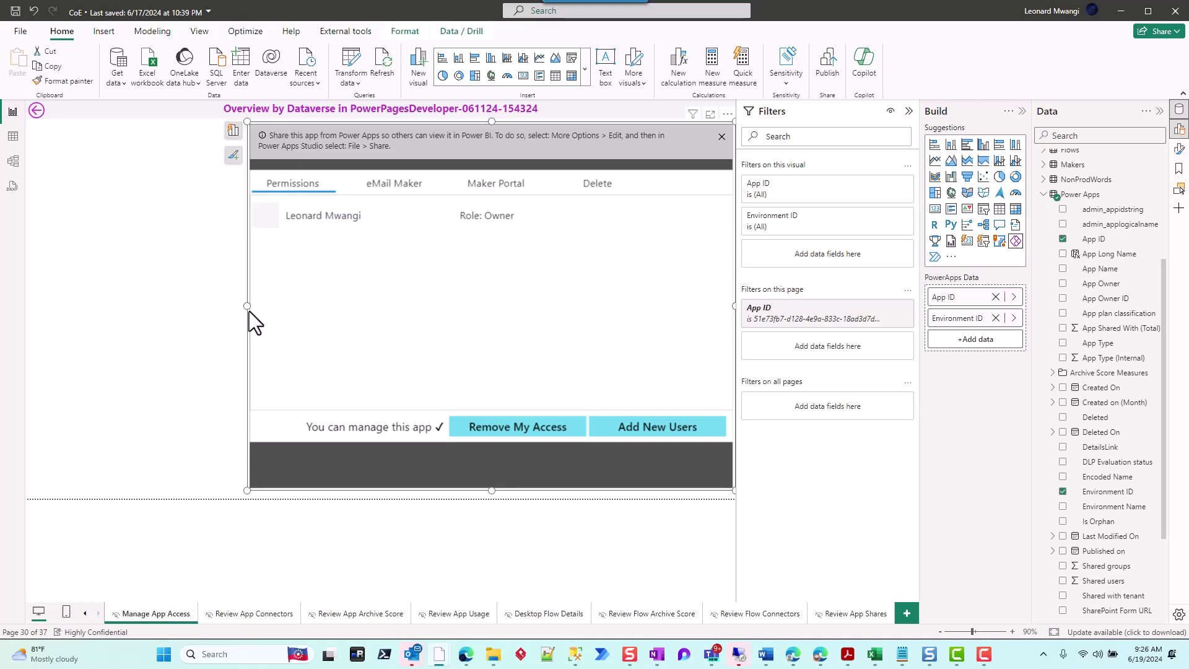
{"action": "left_click_drag", "start_coordinate": [224, 306], "coordinate": [47, 302]}
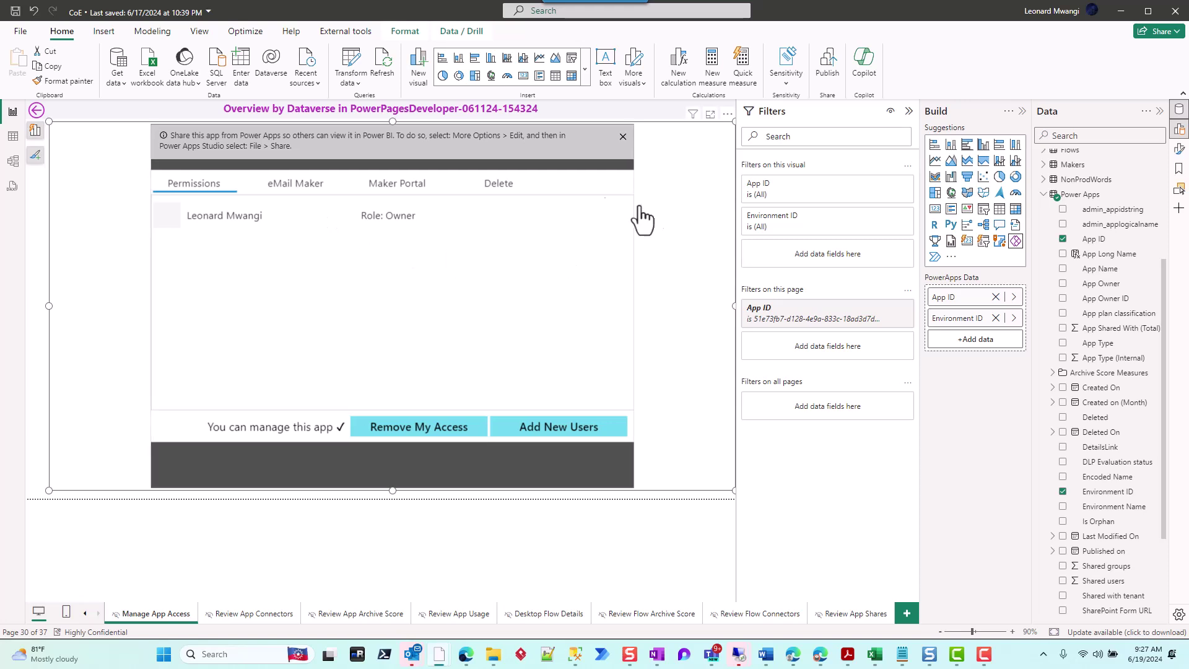
{"action": "left_click", "coordinate": [623, 137]}
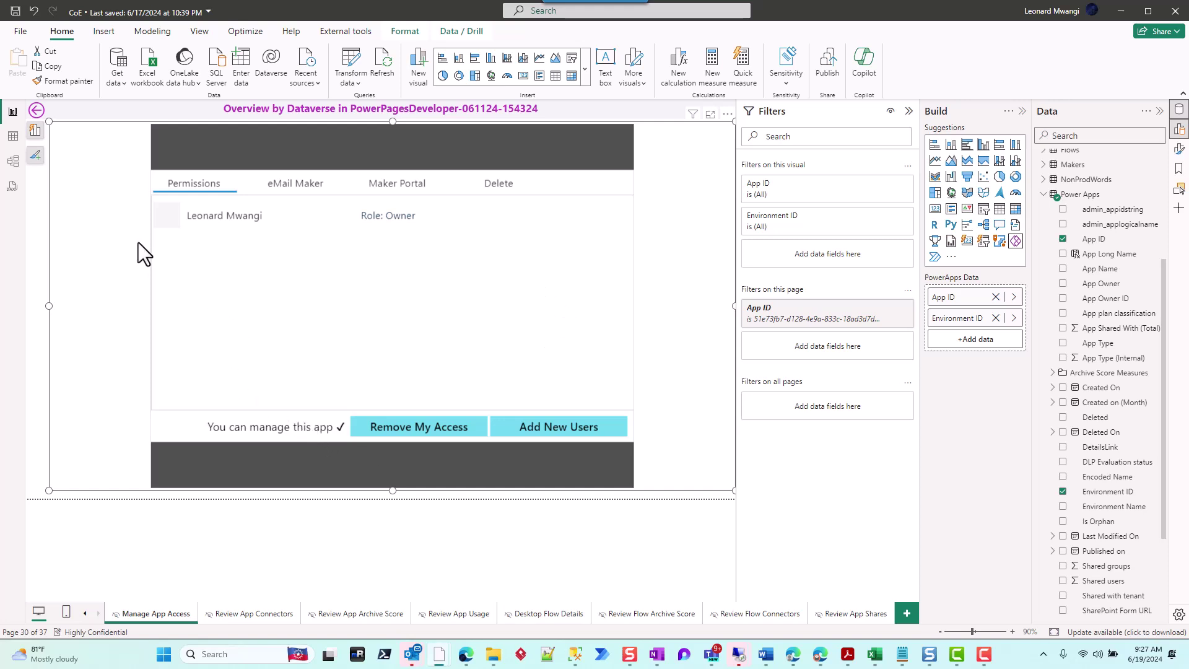
- From the App Deep Dive list, drill through to Manage App Access for On Call Schedule - Ref
{"action": "left_click", "coordinate": [84, 613]}
{"action": "left_click", "coordinate": [86, 614]}
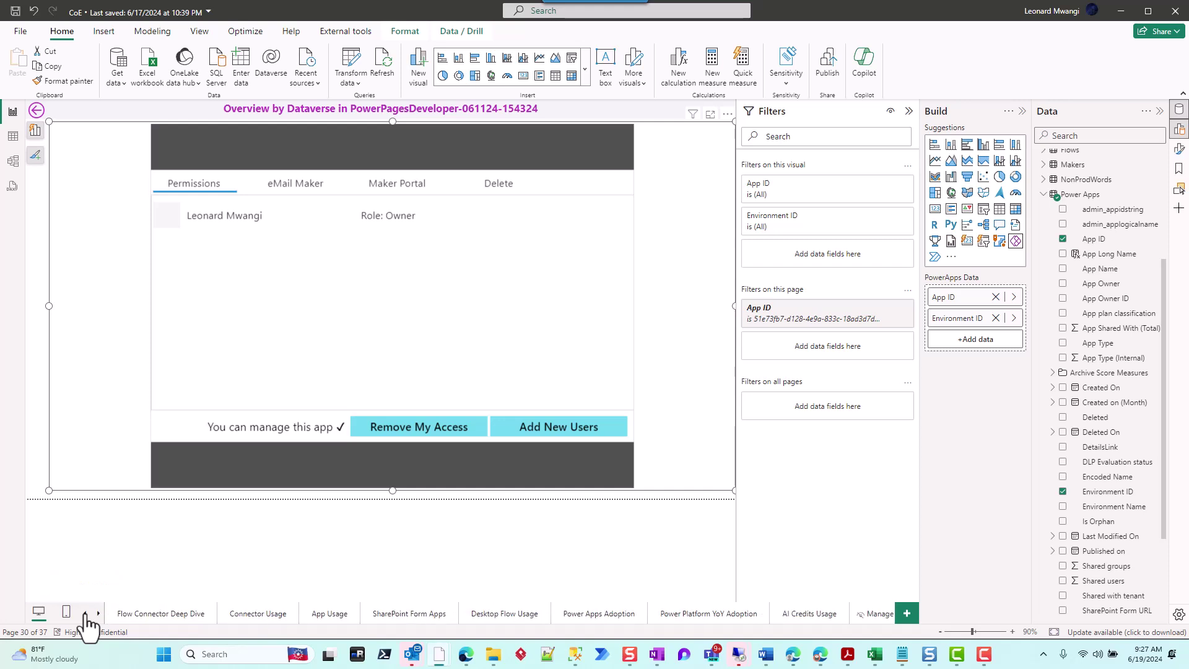
{"action": "left_click", "coordinate": [84, 614]}
{"action": "left_click", "coordinate": [85, 614]}
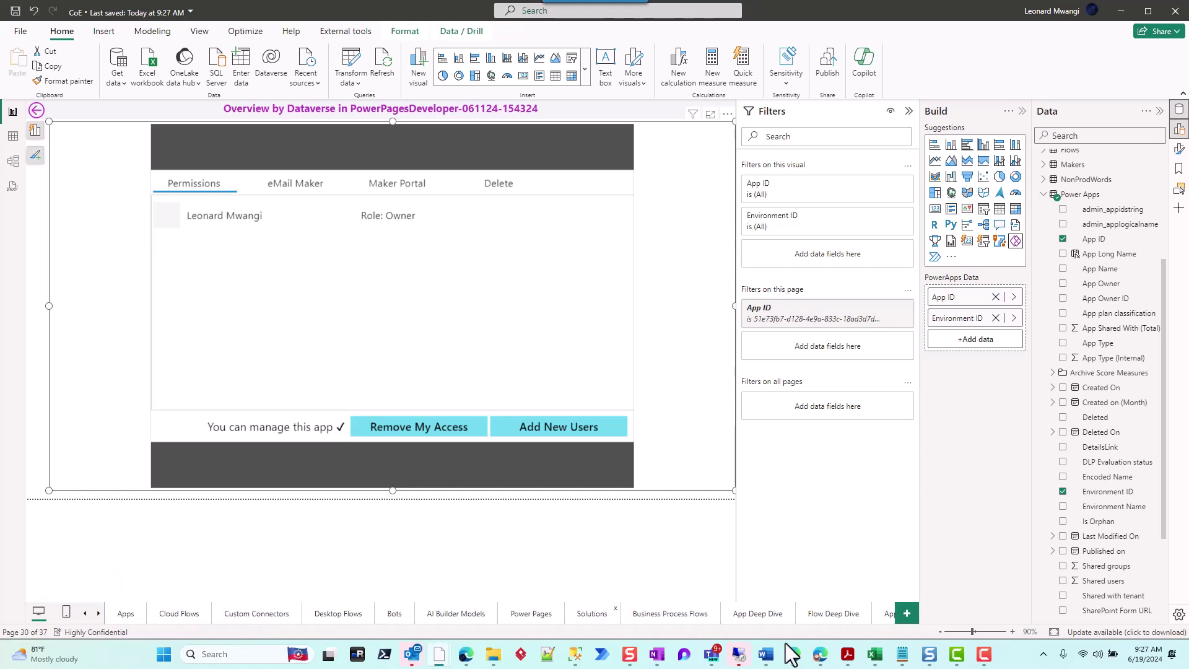
{"action": "left_click", "coordinate": [761, 613]}
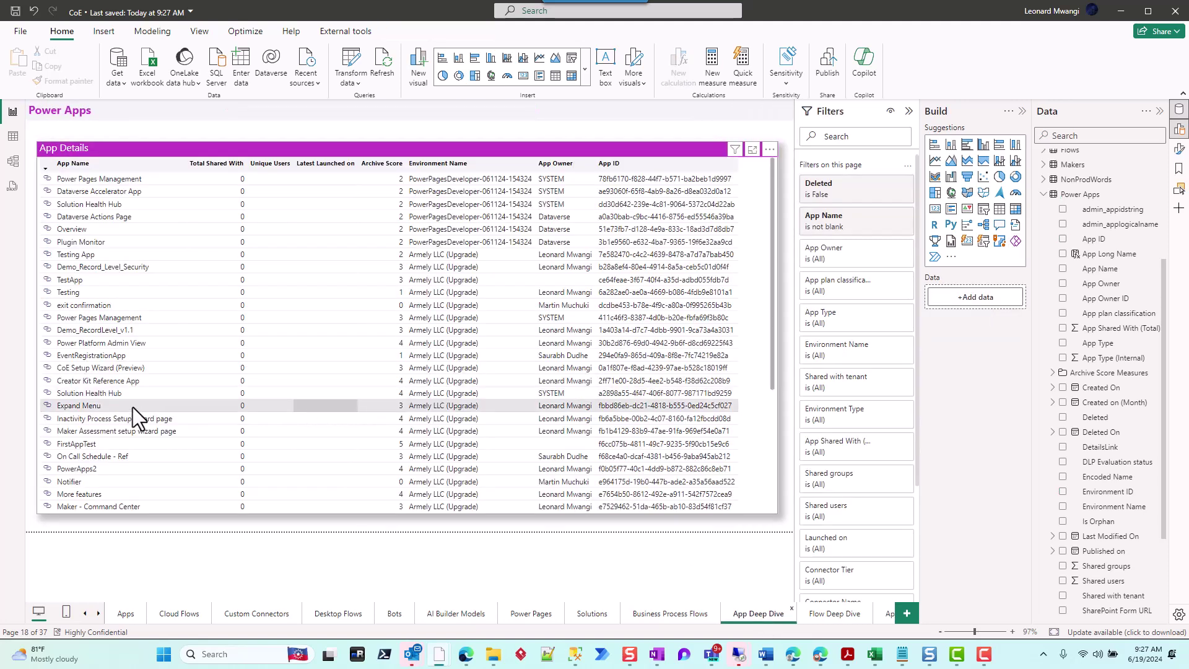
{"action": "right_click", "coordinate": [86, 455]}
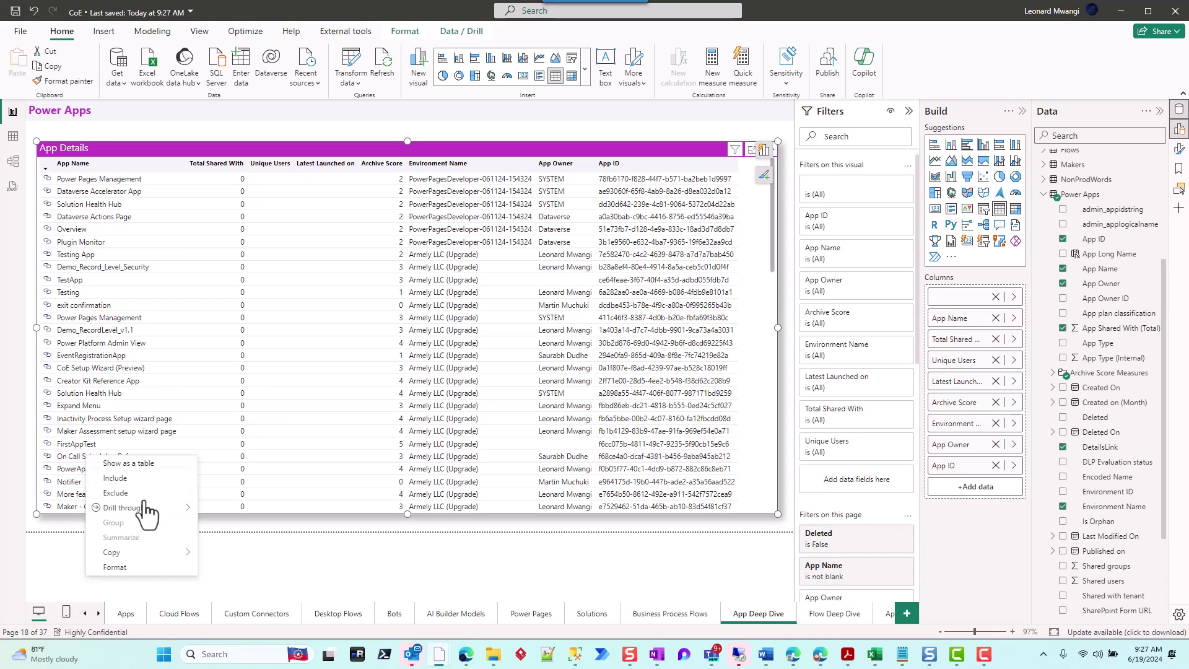
{"action": "mouse_move", "coordinate": [176, 508]}
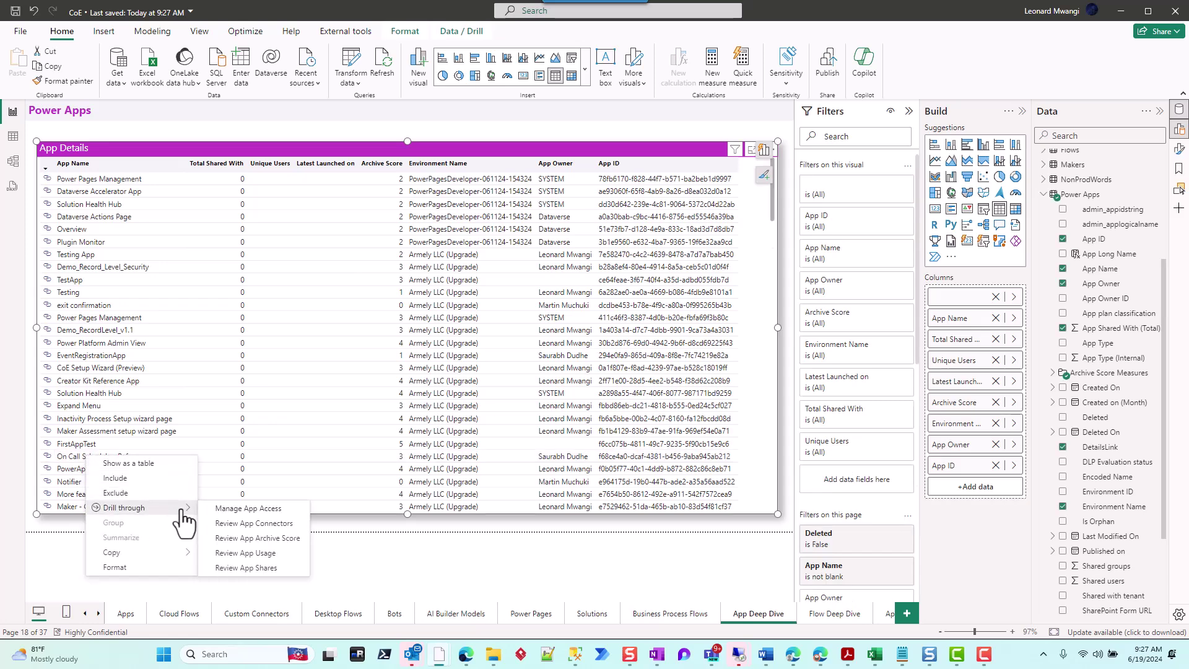
{"action": "left_click", "coordinate": [261, 510]}
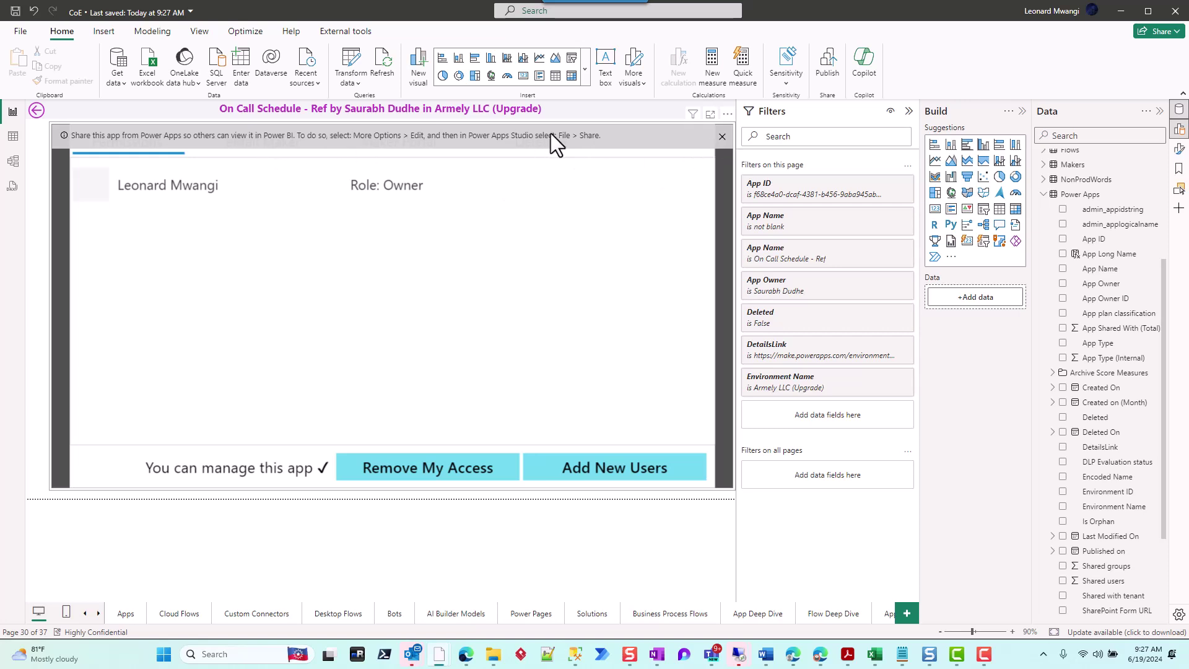
- Dismiss the share banner and preview the app's eMail Maker, Maker Portal and Delete tabs
{"action": "left_click", "coordinate": [722, 140]}
{"action": "left_click", "coordinate": [278, 152]}
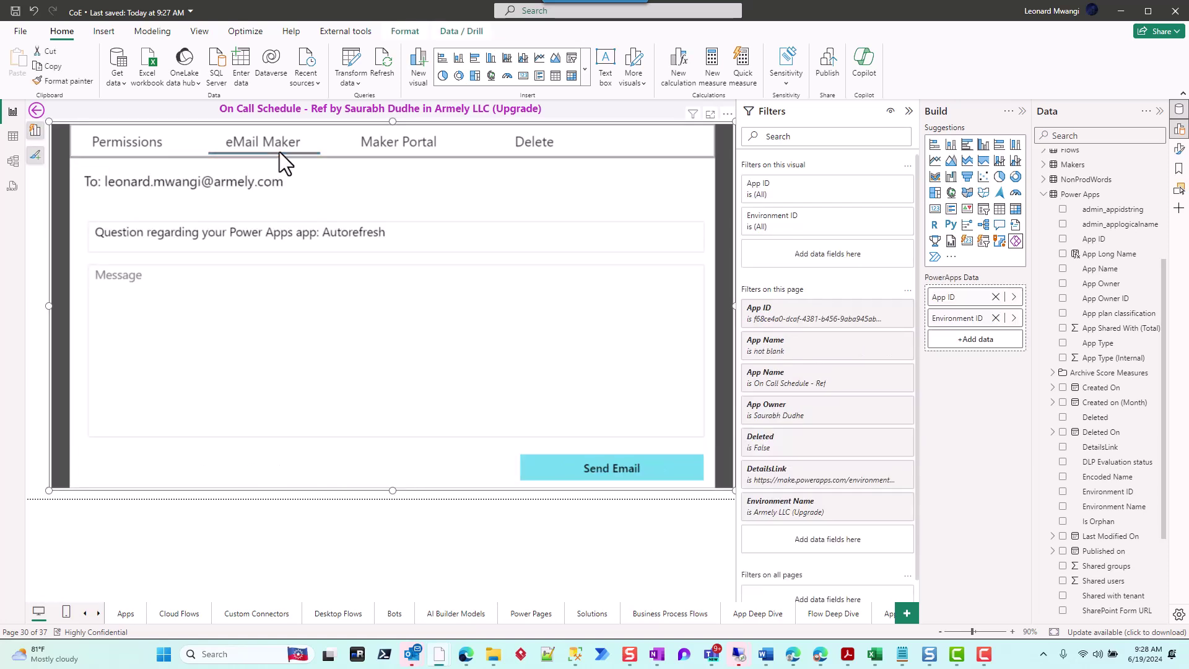
{"action": "left_click", "coordinate": [396, 142]}
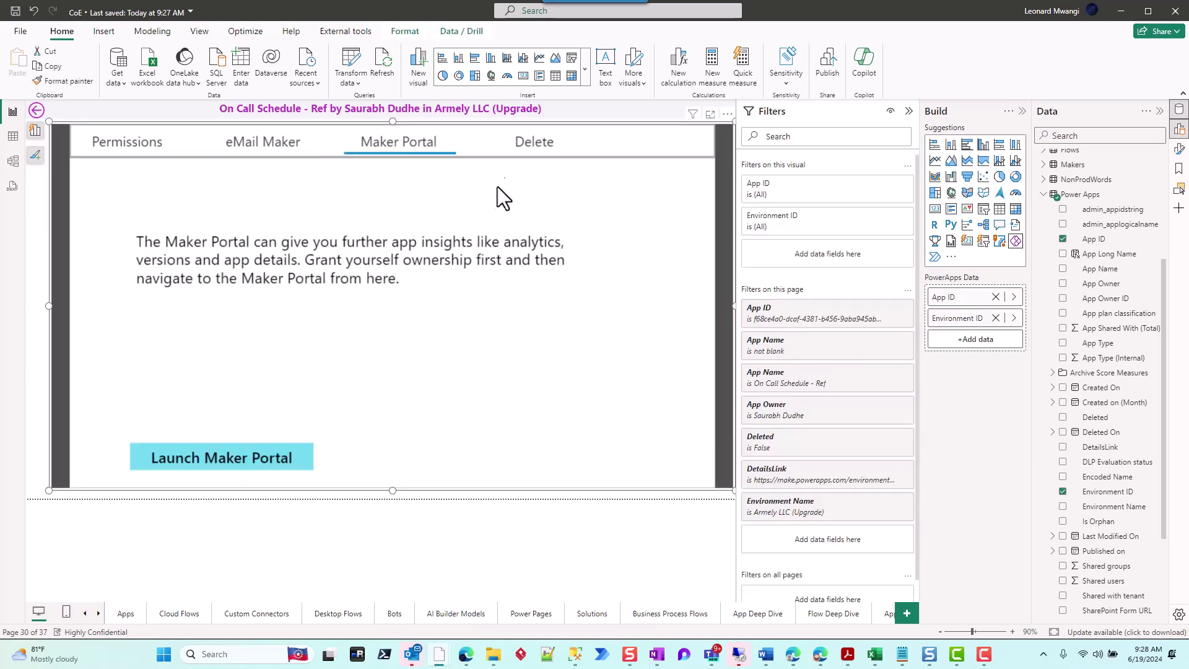
{"action": "left_click", "coordinate": [531, 145]}
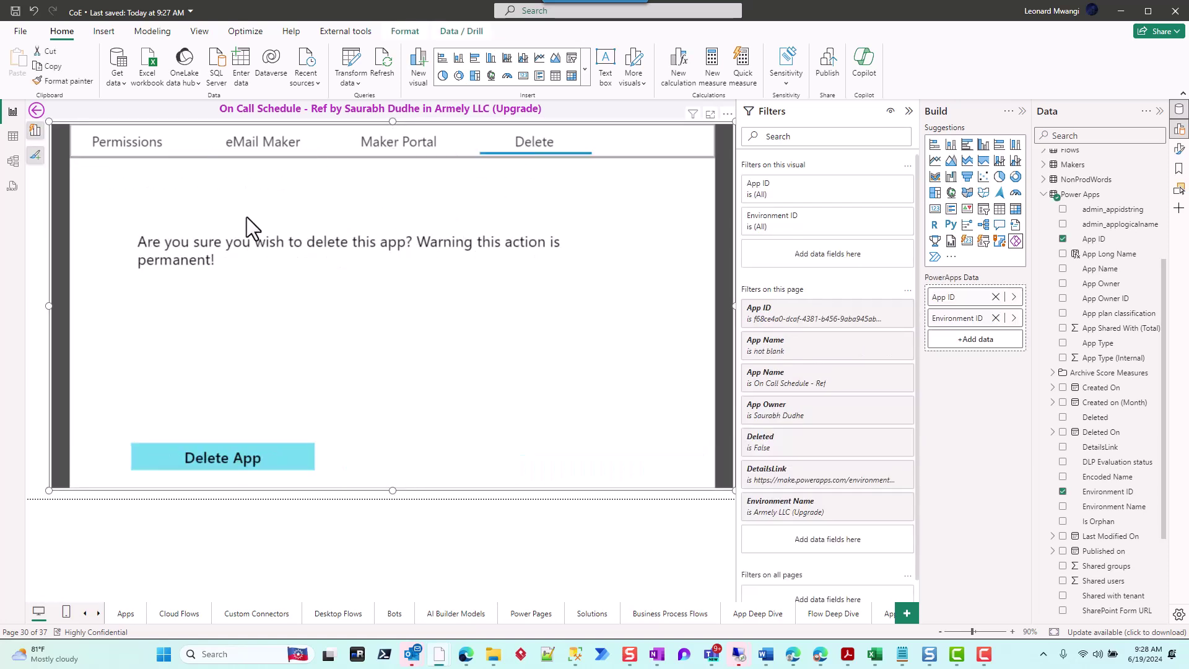
- Return to the Permissions list and try the Add New Users form without adding anyone
{"action": "left_click", "coordinate": [123, 151]}
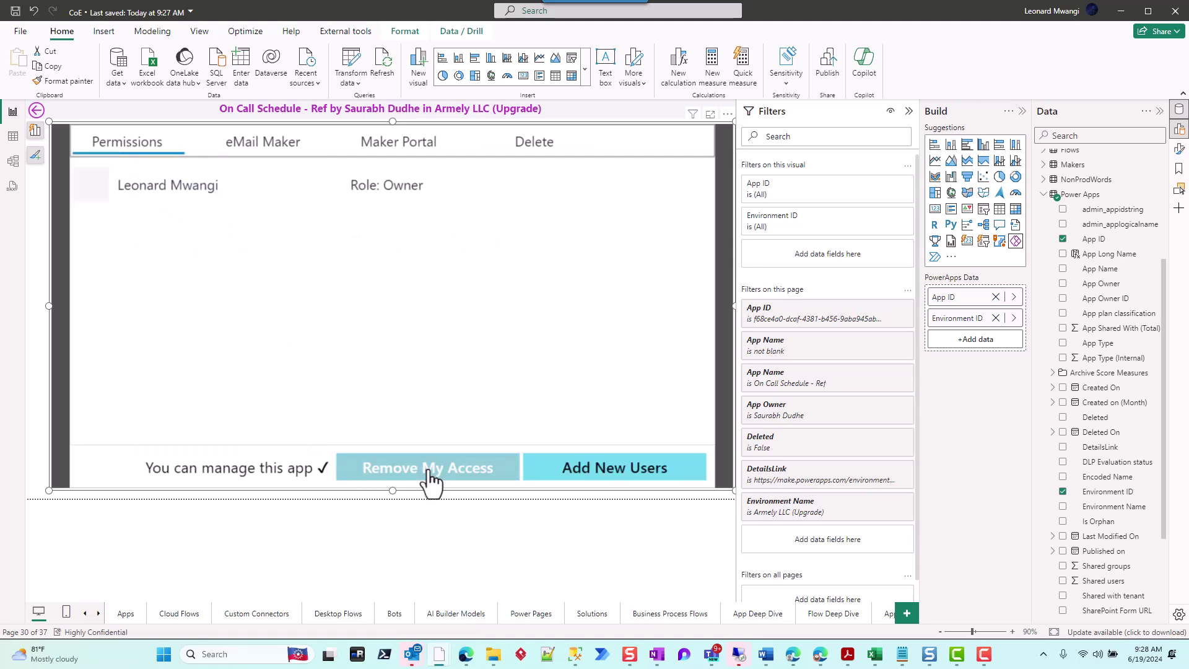
{"action": "left_click", "coordinate": [593, 480]}
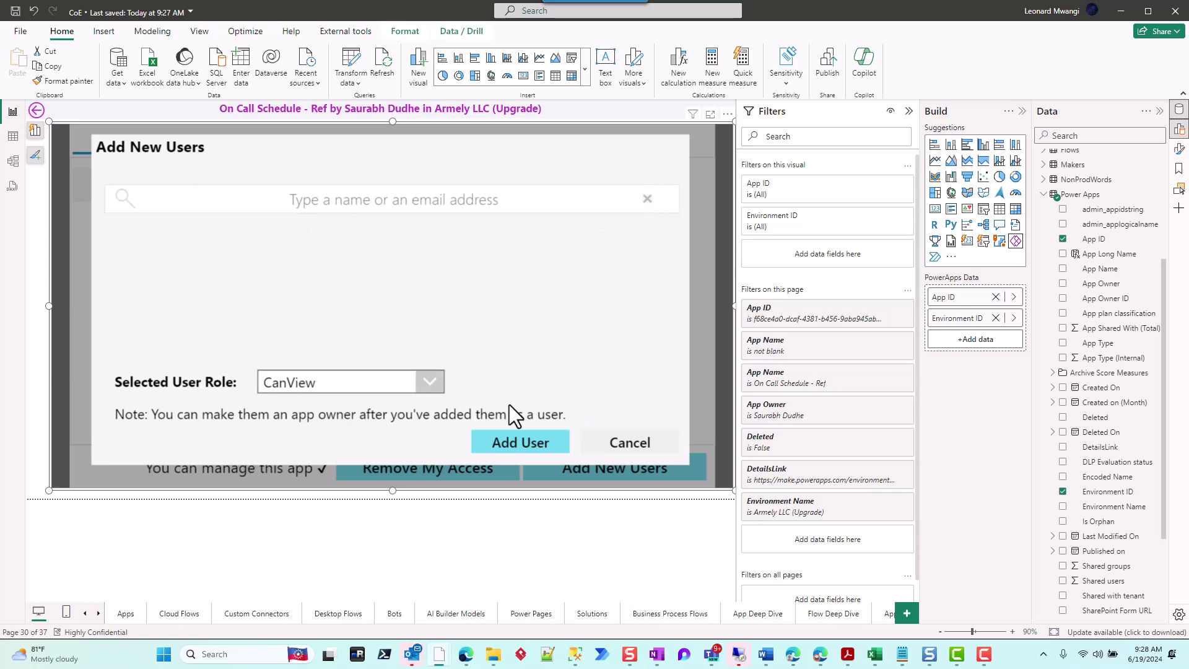
{"action": "left_click", "coordinate": [640, 444]}
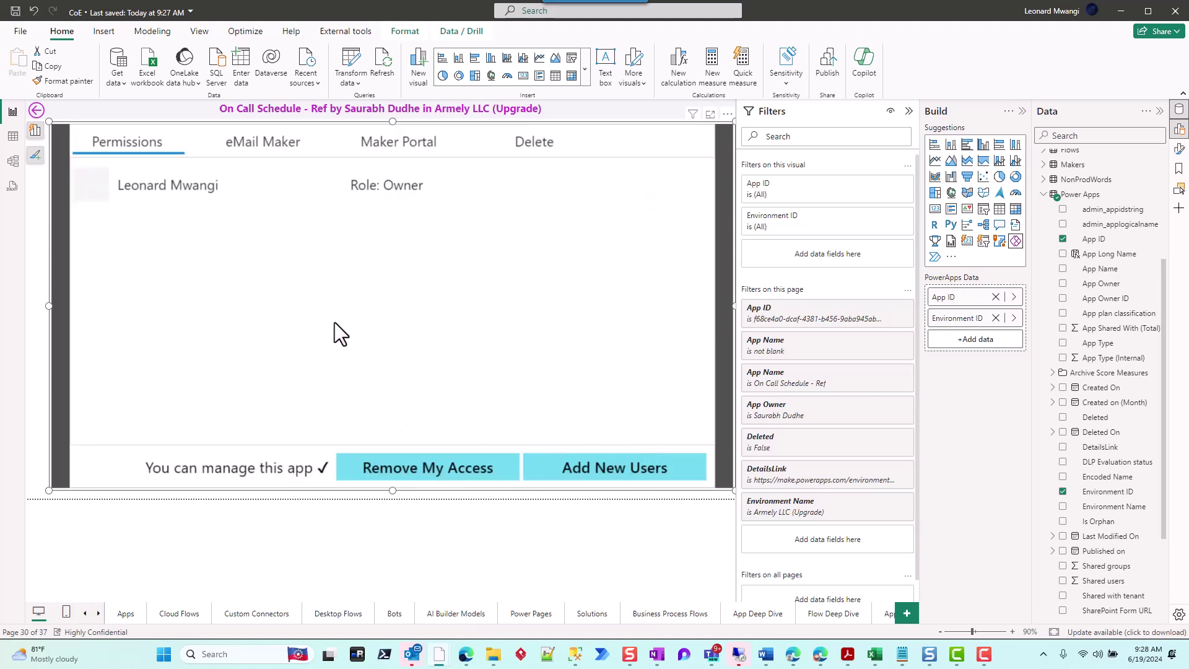